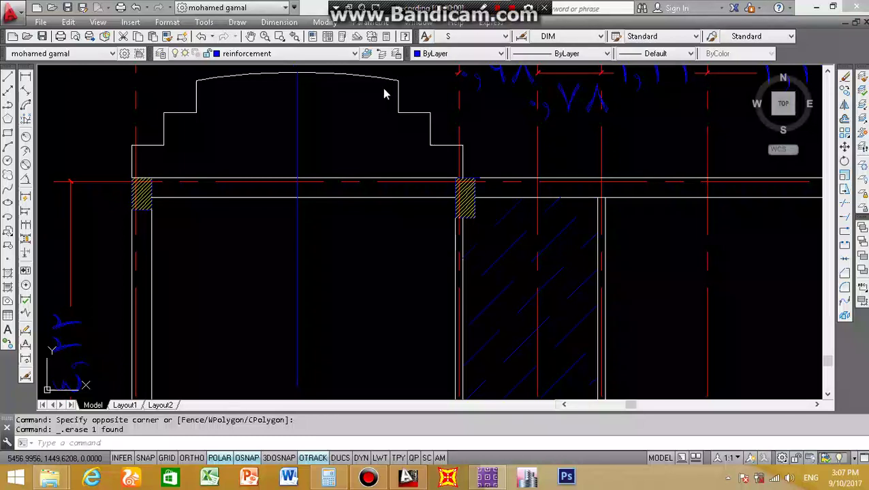
# - Zoom out from the balcony arch until the whole floor plan and empty space on its left show
pyautogui.scroll(-2, 229, 157)
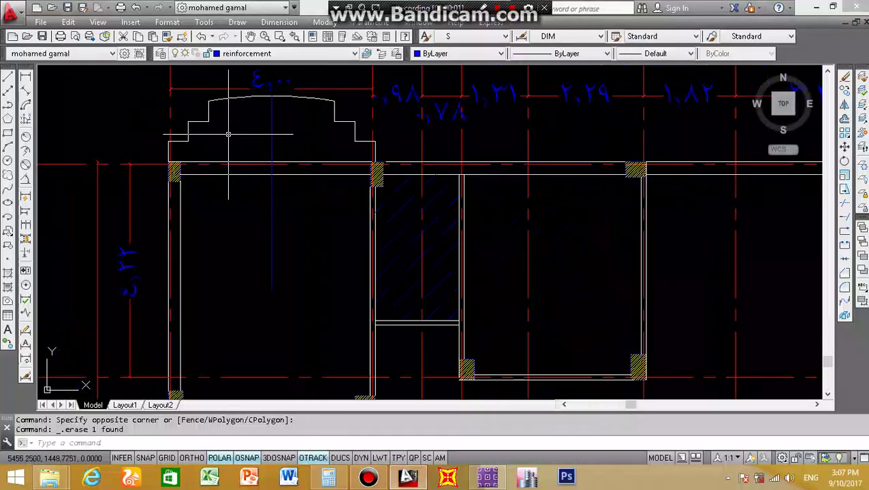
pyautogui.scroll(2, 281, 139)
pyautogui.scroll(-1, 280, 139)
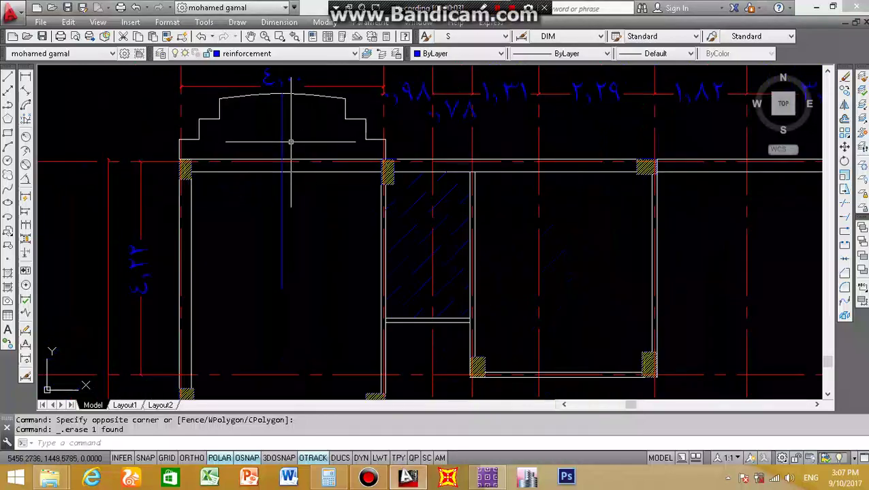
pyautogui.scroll(-1, 290, 142)
pyautogui.scroll(-1, 289, 152)
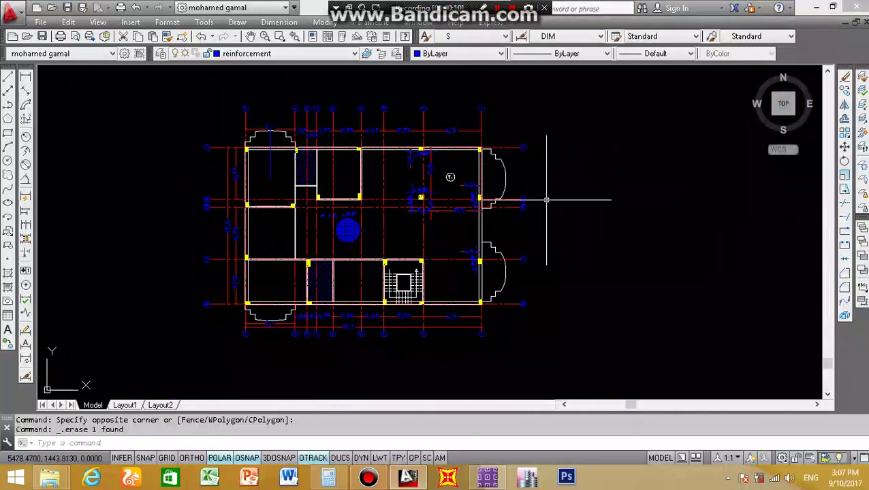
pyautogui.scroll(-3, 424, 192)
pyautogui.scroll(2, 93, 196)
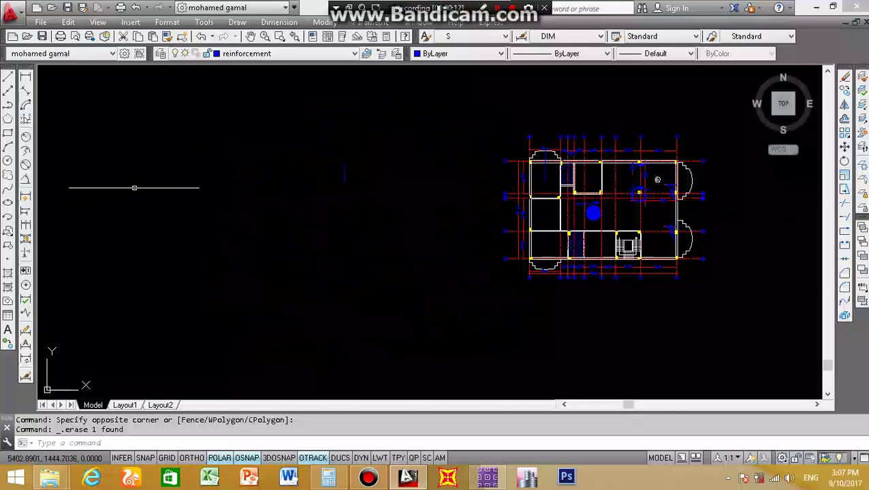
pyautogui.write('l')
pyautogui.press('Return')
pyautogui.click(126, 241)
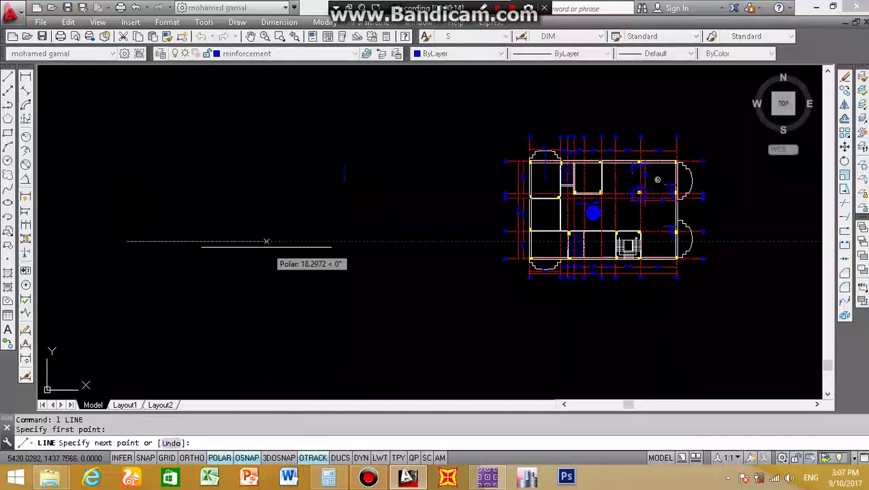
pyautogui.click(267, 241)
pyautogui.click(286, 223)
pyautogui.press('Return')
pyautogui.press('Return')
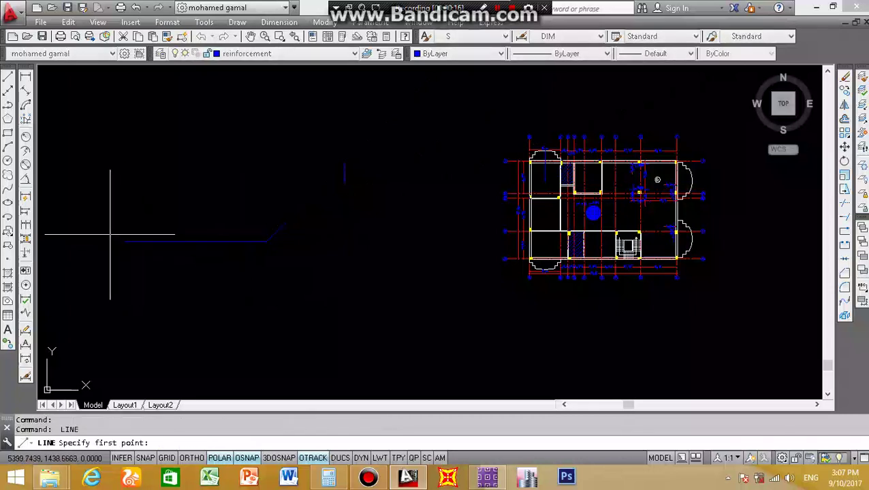
pyautogui.click(125, 241)
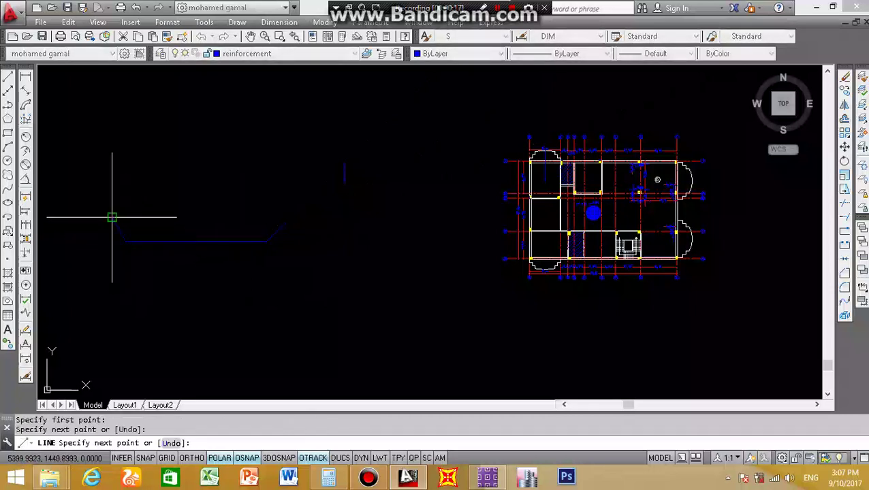
pyautogui.click(113, 218)
pyautogui.press('Return')
pyautogui.click(122, 281)
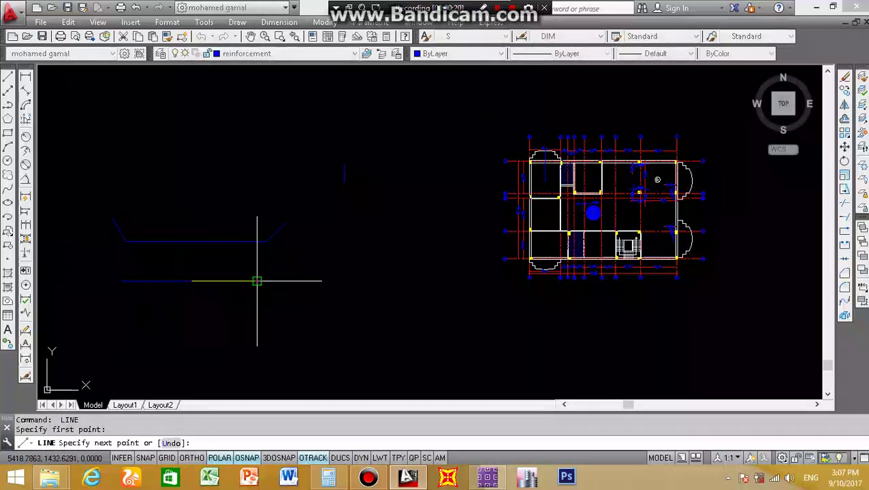
pyautogui.click(258, 281)
pyautogui.click(275, 294)
pyautogui.press('Return')
pyautogui.press('Return')
pyautogui.click(121, 281)
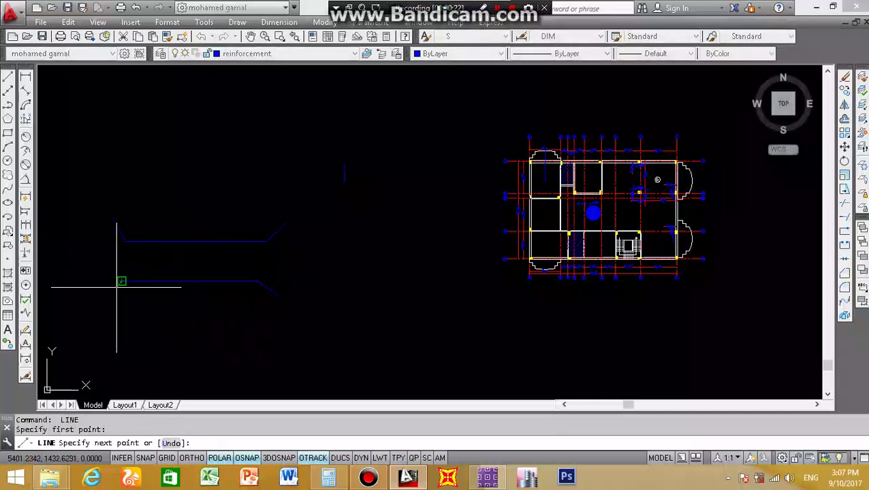
pyautogui.press('Return')
pyautogui.click(289, 203)
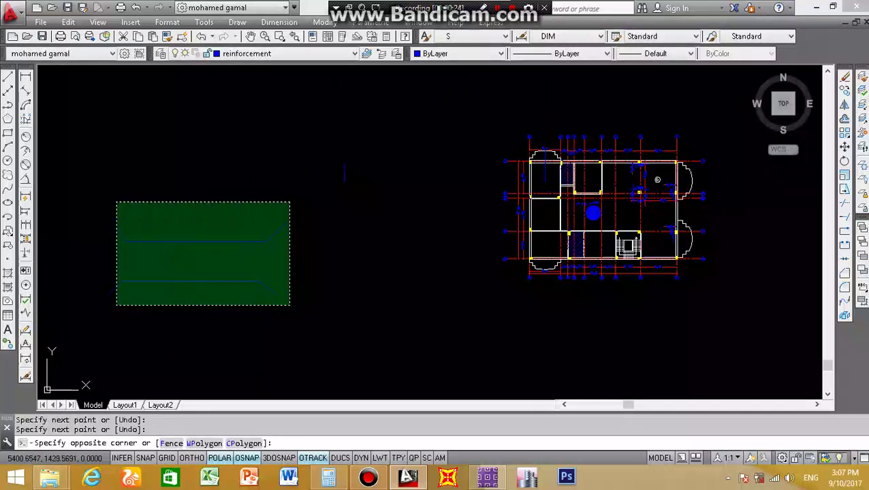
pyautogui.click(117, 310)
pyautogui.press('Delete')
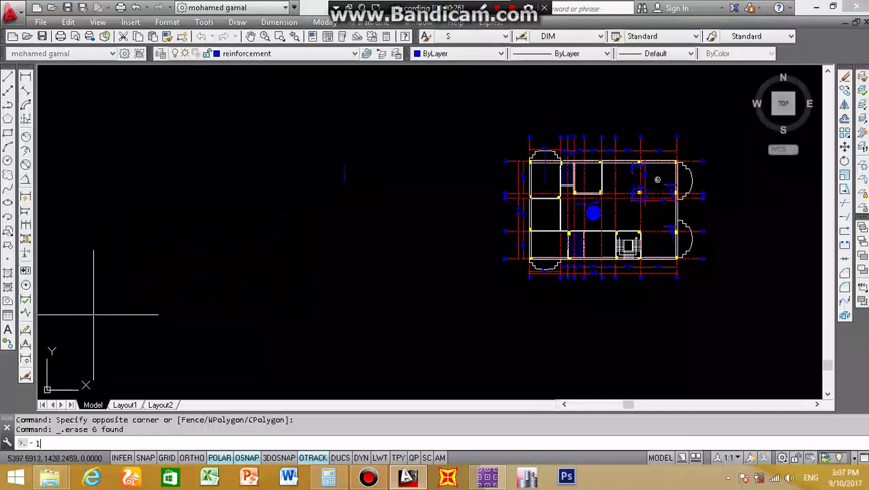
pyautogui.press('Return')
pyautogui.click(173, 194)
pyautogui.click(173, 303)
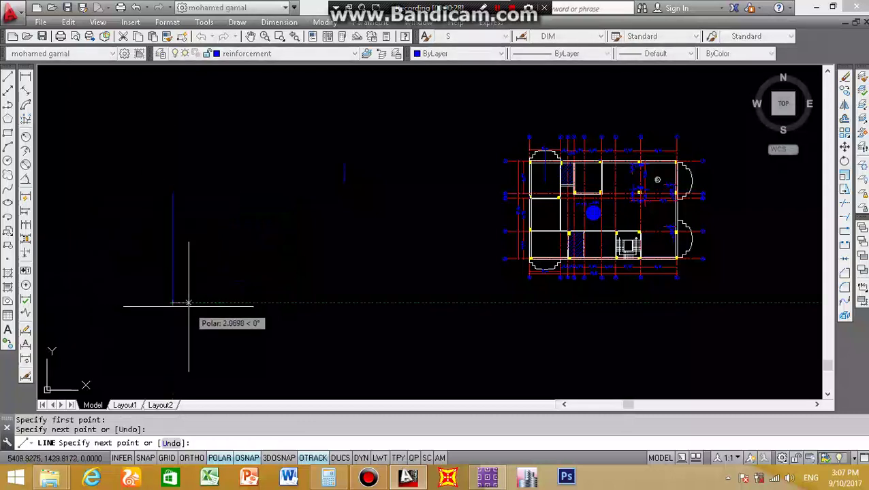
pyautogui.click(189, 304)
pyautogui.press('Return')
pyautogui.press('Return')
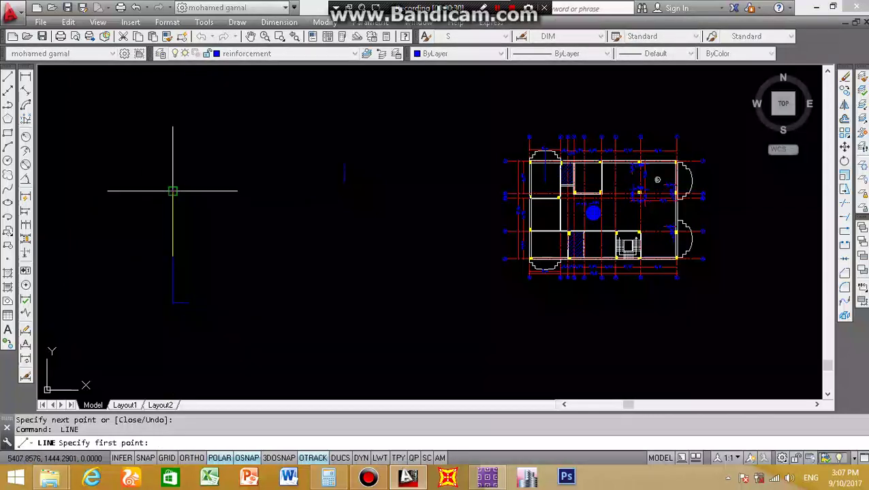
pyautogui.click(173, 191)
pyautogui.click(202, 174)
pyautogui.press('Return')
pyautogui.press('Return')
pyautogui.click(106, 174)
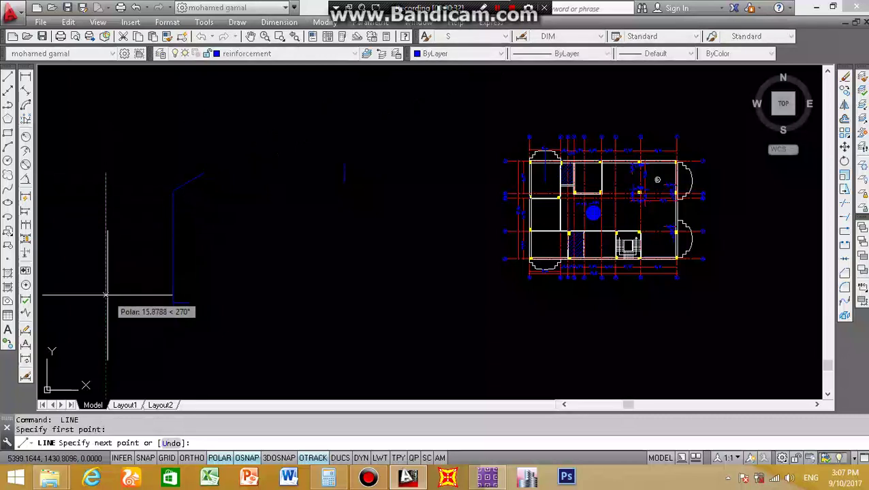
pyautogui.click(106, 295)
pyautogui.click(76, 314)
pyautogui.press('Return')
pyautogui.press('Return')
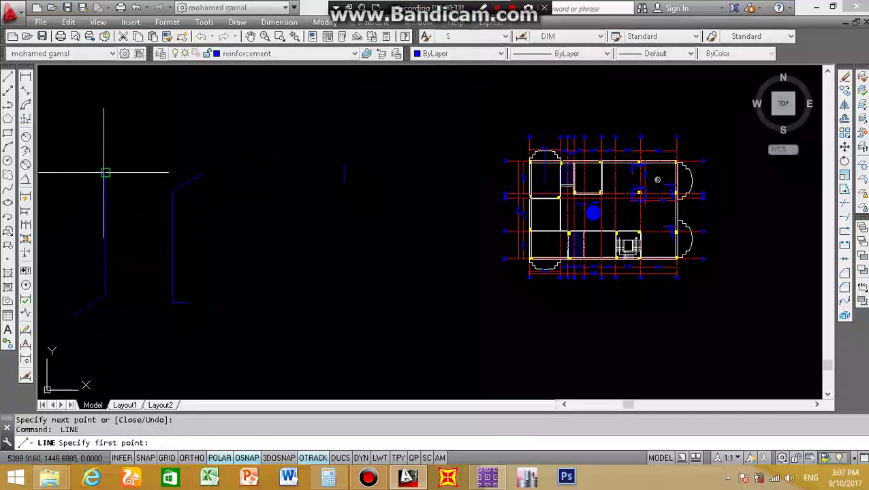
pyautogui.click(105, 174)
pyautogui.click(82, 158)
pyautogui.press('Return')
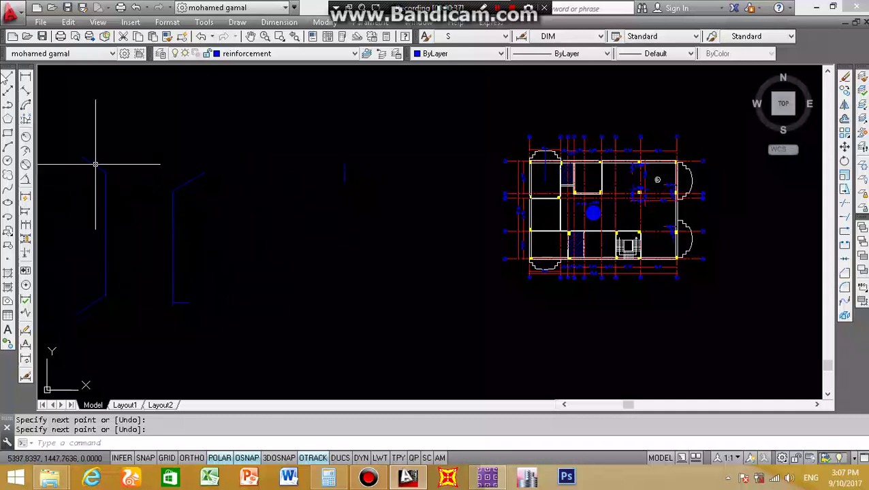
pyautogui.click(243, 135)
pyautogui.click(77, 330)
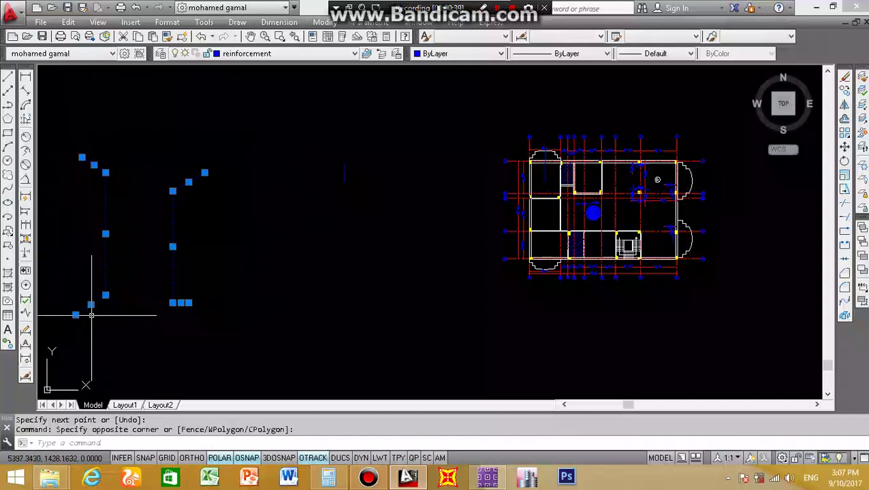
pyautogui.click(283, 210)
pyautogui.press('Delete')
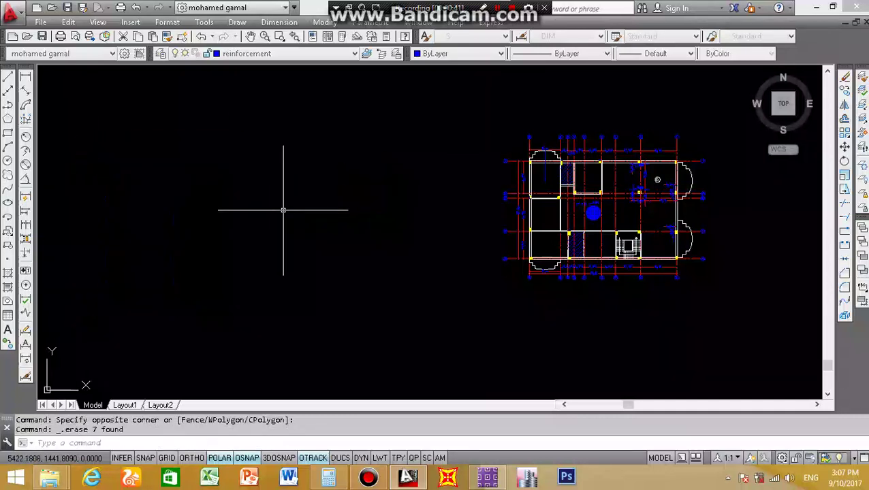
# - Window-select the empty area beside the floor plan
pyautogui.scroll(3, 557, 154)
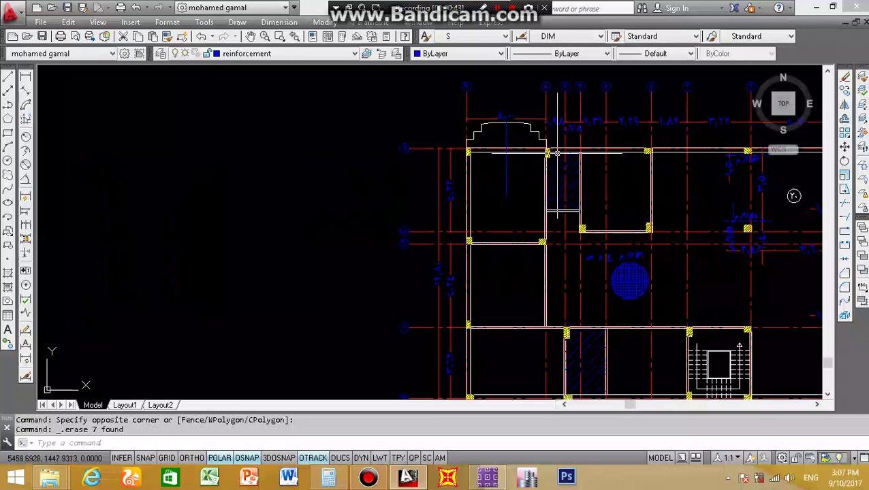
pyautogui.scroll(-2, 489, 138)
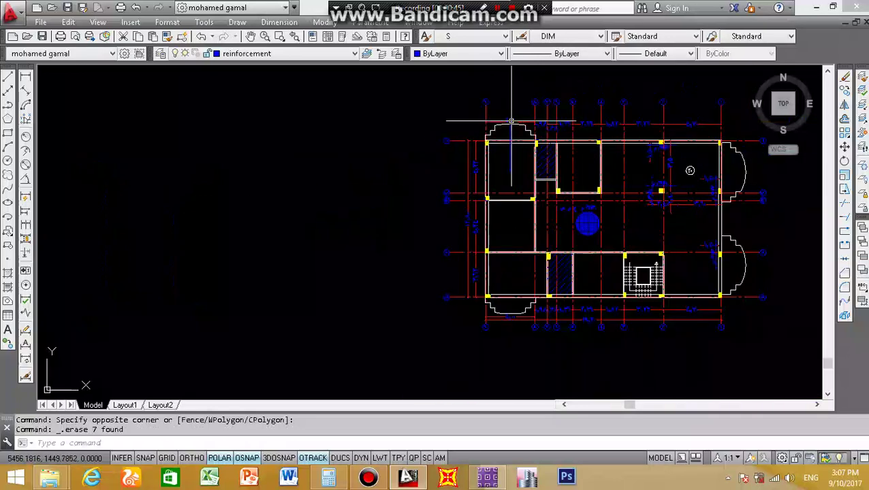
pyautogui.scroll(-3, 508, 180)
pyautogui.scroll(3, 660, 171)
pyautogui.click(557, 109)
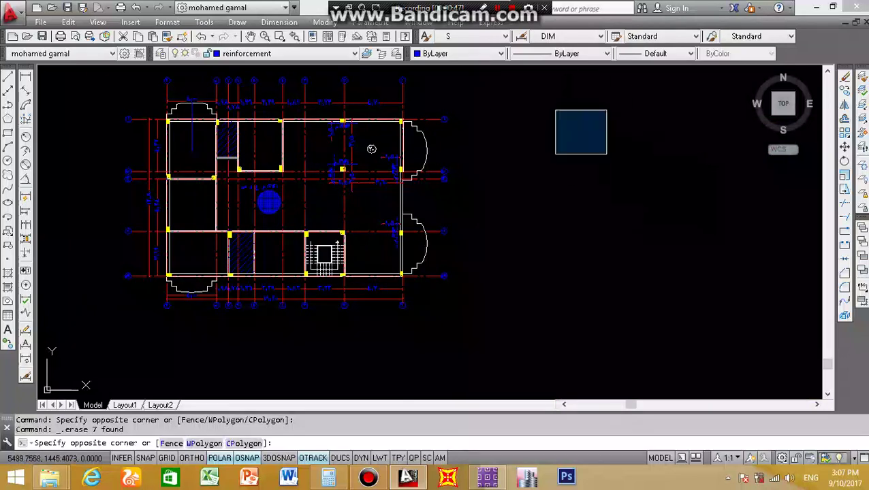
pyautogui.click(498, 242)
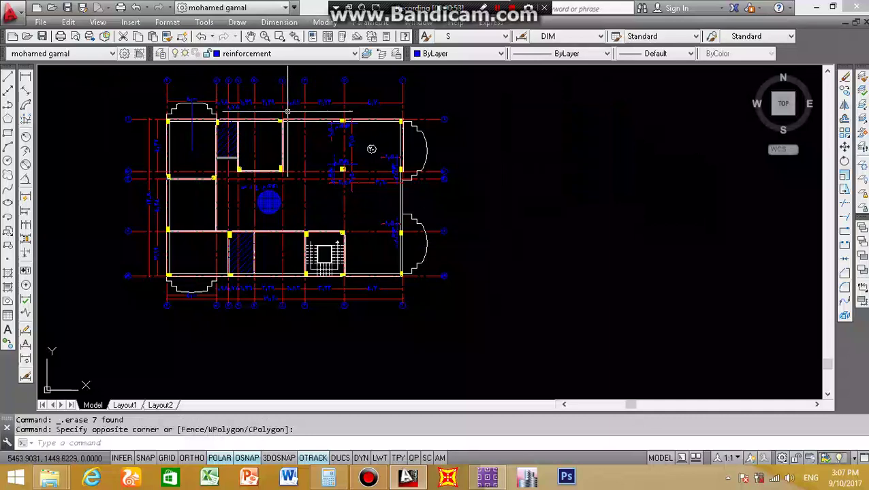
# - Delete the stray vertical blue line in the top-left bay
pyautogui.scroll(4, 277, 77)
pyautogui.moveTo(648, 265); pyautogui.dragTo(679, 278, button='middle')
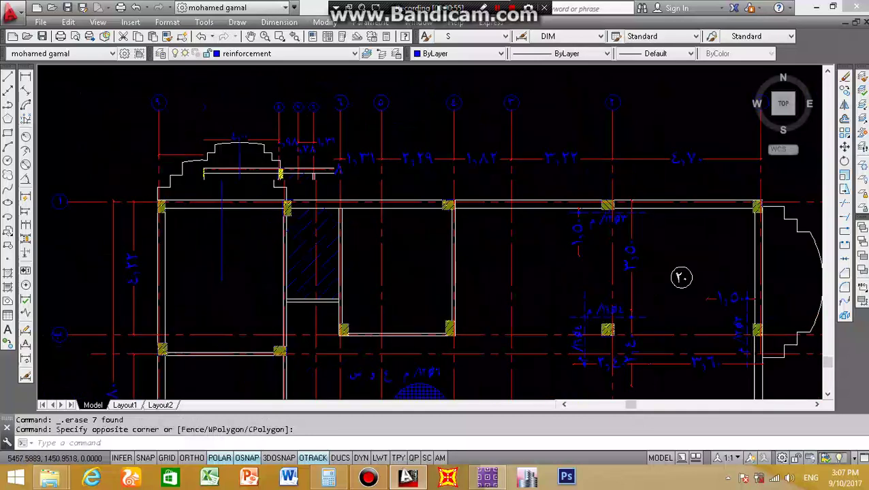
pyautogui.scroll(-1, 524, 215)
pyautogui.scroll(5, 242, 155)
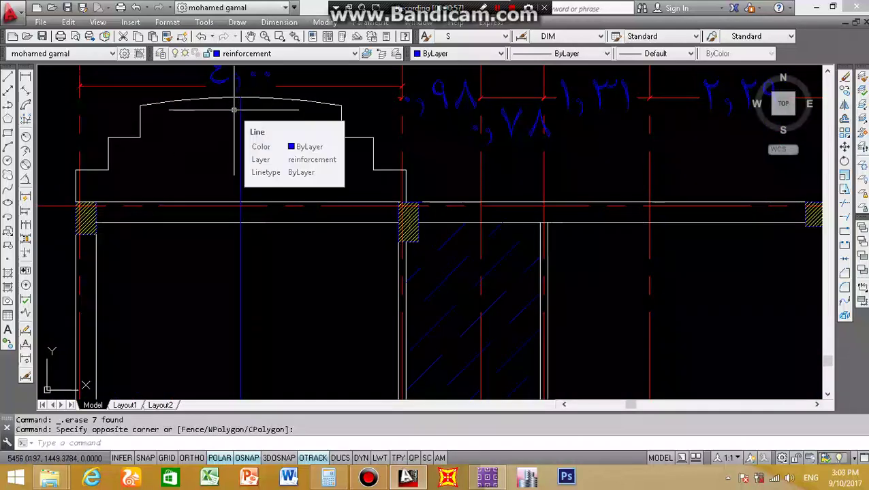
pyautogui.moveTo(262, 116); pyautogui.dragTo(219, 125)
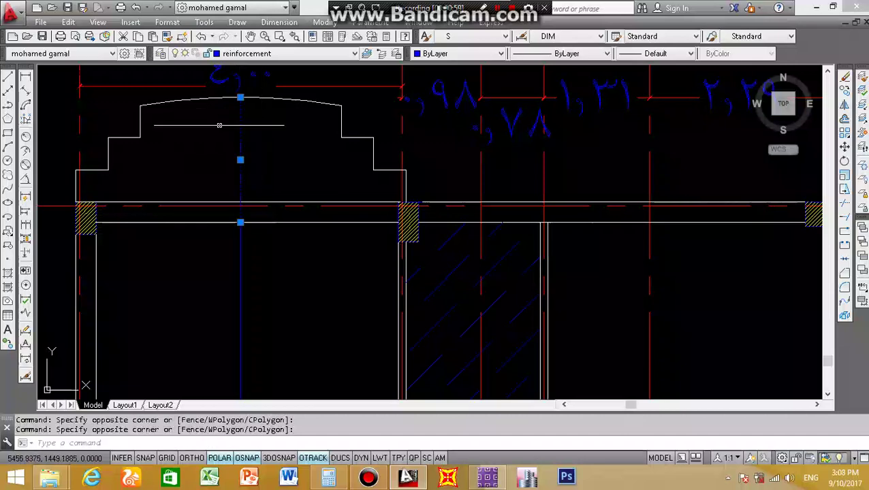
pyautogui.scroll(-5, 283, 218)
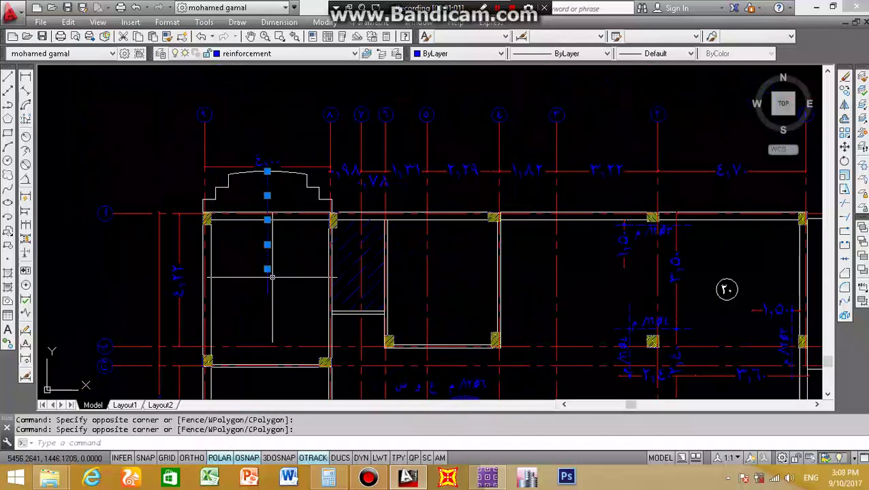
pyautogui.scroll(3, 269, 233)
pyautogui.press('Delete')
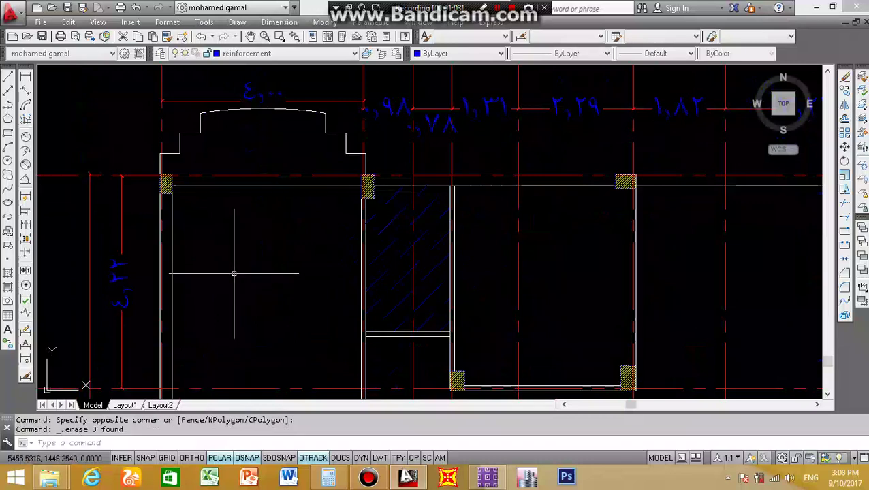
# - Cancel a linear dimension started at the arch top and zoom to the blank area left of the plan
pyautogui.click(26, 77)
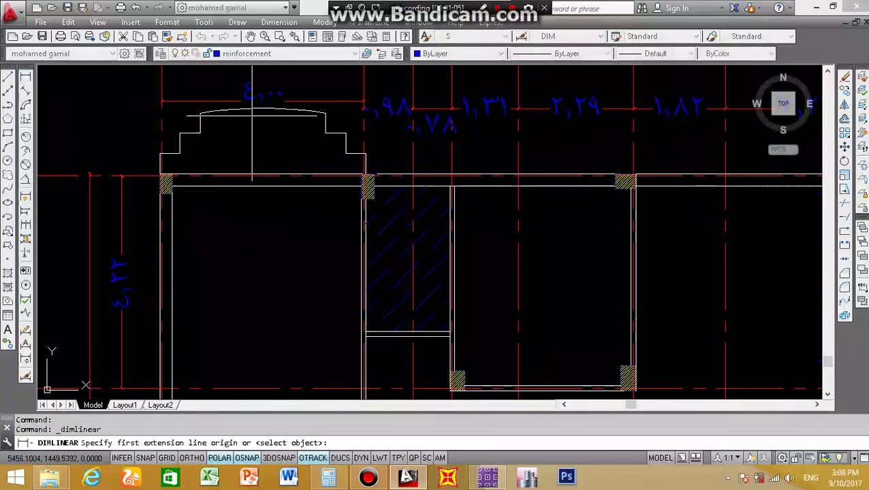
pyautogui.click(263, 106)
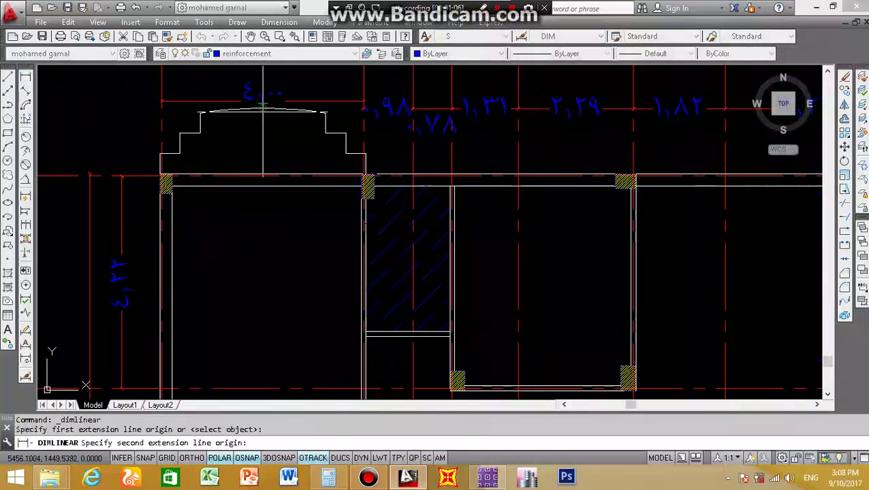
pyautogui.click(261, 175)
pyautogui.scroll(2, 225, 175)
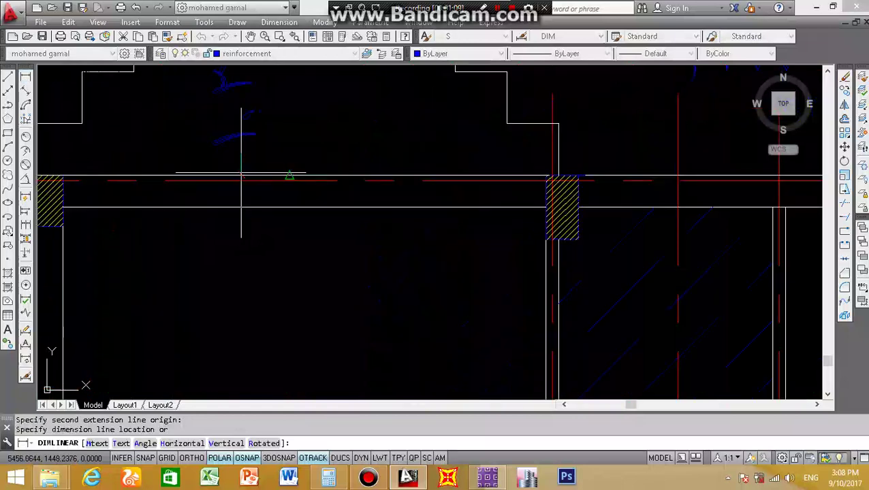
pyautogui.press('Escape')
pyautogui.scroll(-4, 299, 157)
pyautogui.scroll(-2, 175, 140)
pyautogui.scroll(-2, 142, 133)
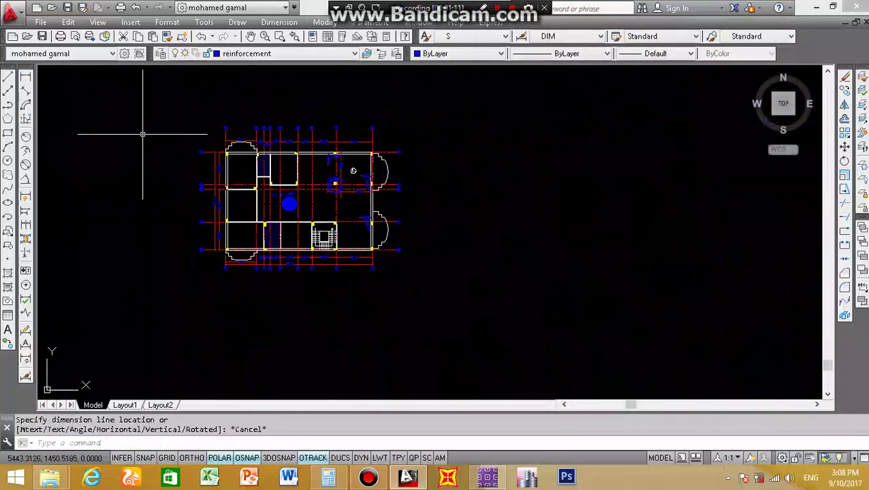
pyautogui.scroll(3, 78, 130)
pyautogui.scroll(2, 115, 129)
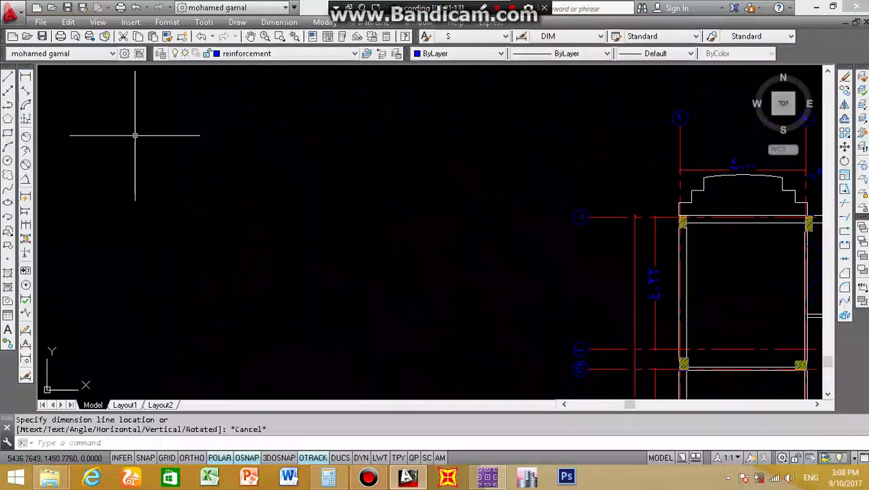
# - Draw a vertical bar 1.3 long in the empty area with LINE
pyautogui.write('l')
pyautogui.press('Return')
pyautogui.click(159, 136)
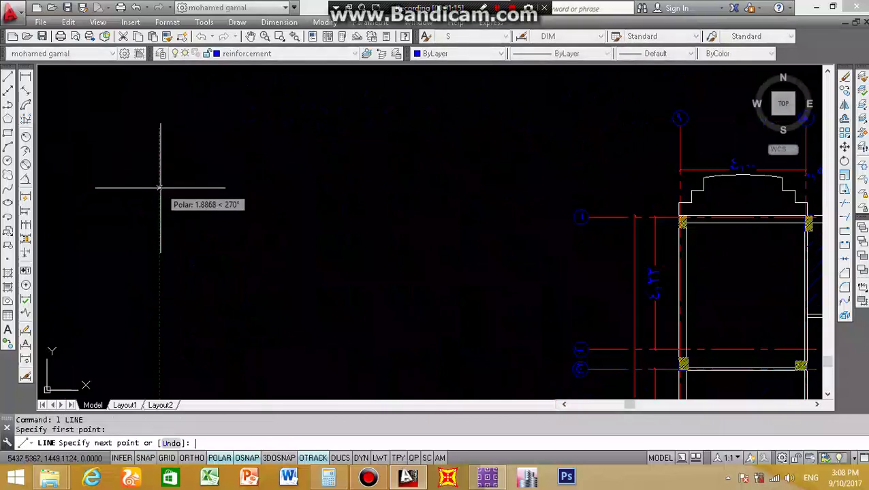
pyautogui.write('3')
pyautogui.press('Return')
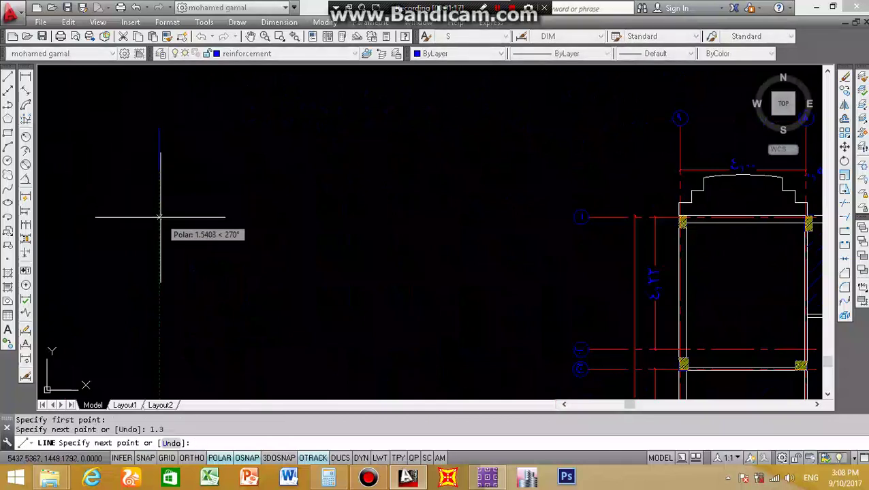
pyautogui.press('Return')
pyautogui.scroll(3, 160, 194)
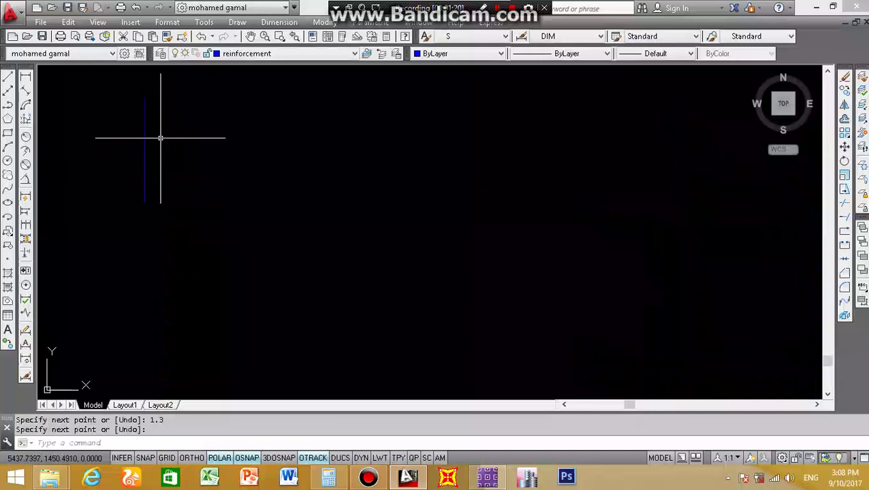
# - Copy the bar twice from its top end, stacking the copies end to end below it
pyautogui.click(181, 123)
pyautogui.click(107, 156)
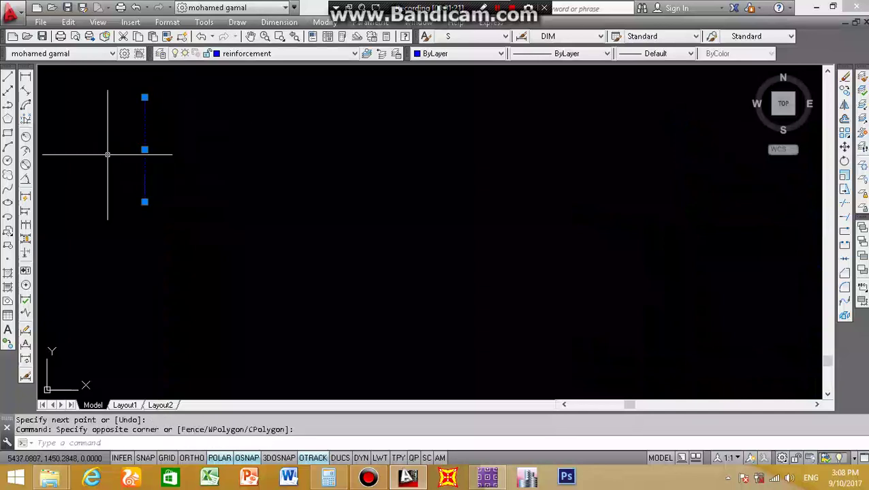
pyautogui.write('co')
pyautogui.press('Return')
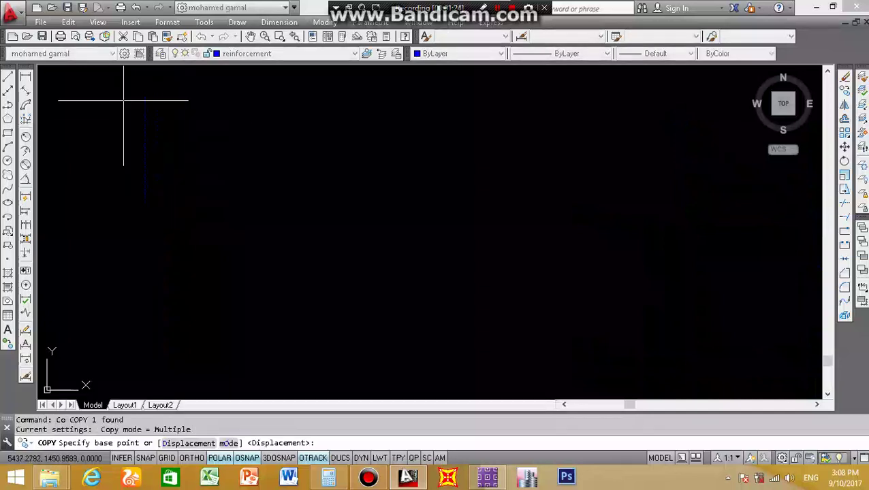
pyautogui.click(144, 97)
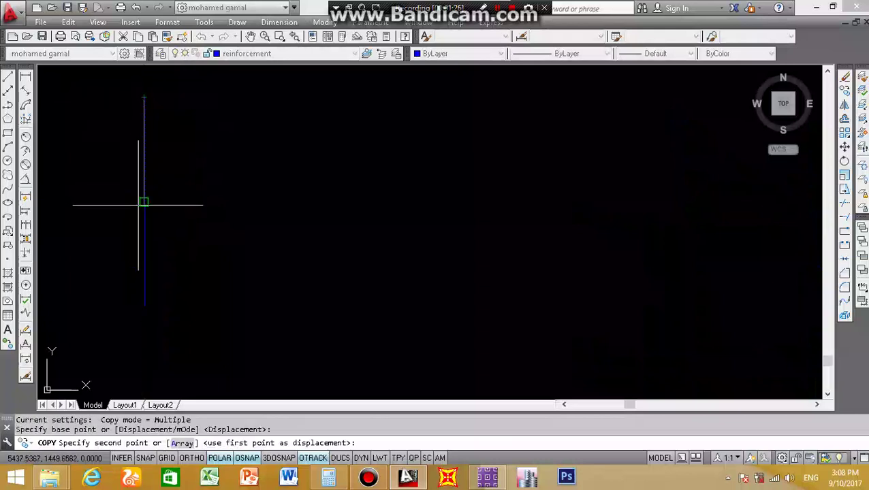
pyautogui.click(143, 203)
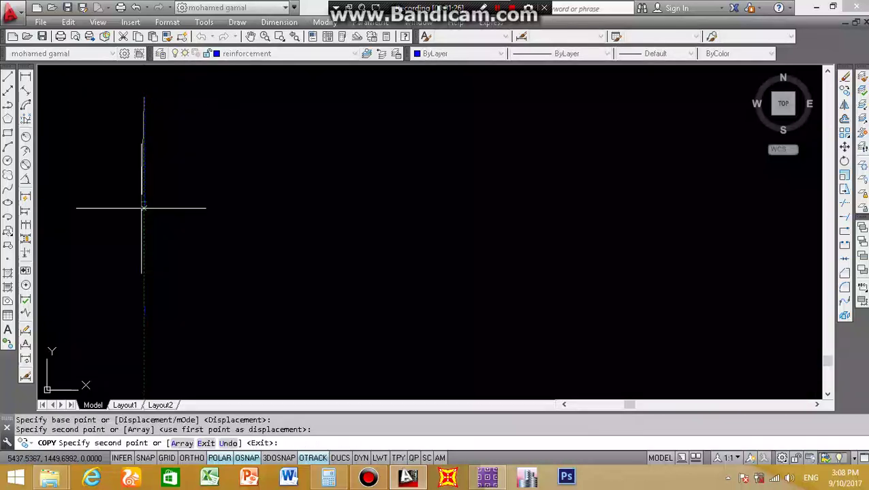
pyautogui.click(142, 305)
pyautogui.press('Escape')
pyautogui.scroll(-4, 214, 197)
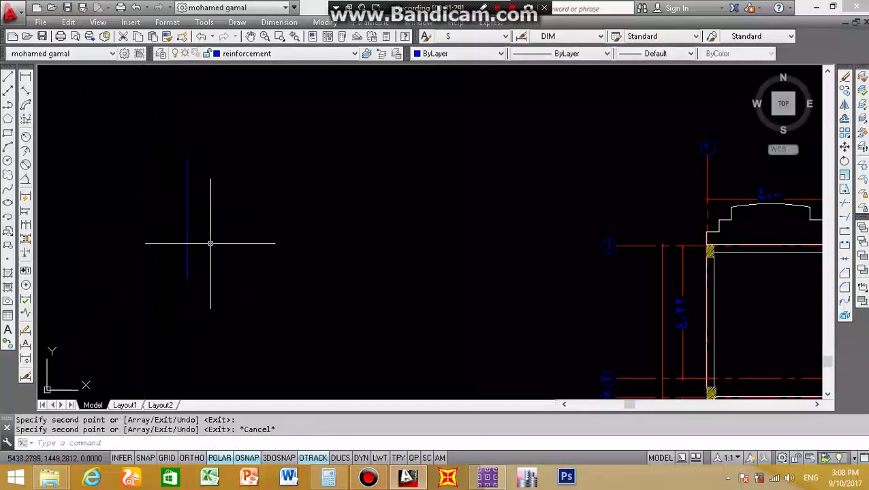
# - Draw a short horizontal leg right from the vertical bar, then abandon a trim attempt
pyautogui.write('l')
pyautogui.press('Return')
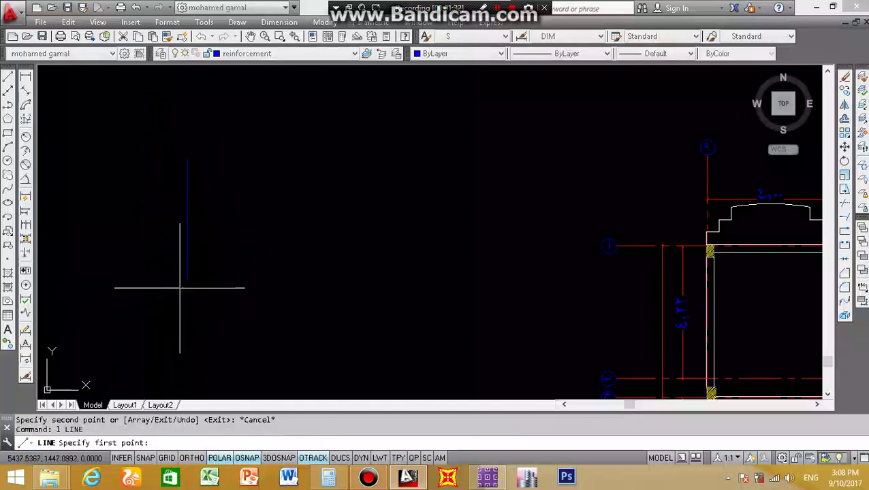
pyautogui.scroll(3, 191, 256)
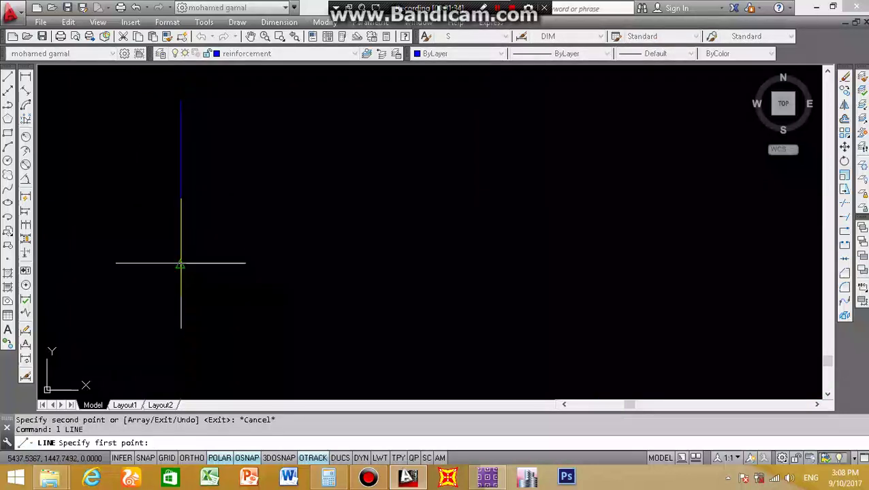
pyautogui.click(181, 264)
pyautogui.click(255, 264)
pyautogui.press('Escape')
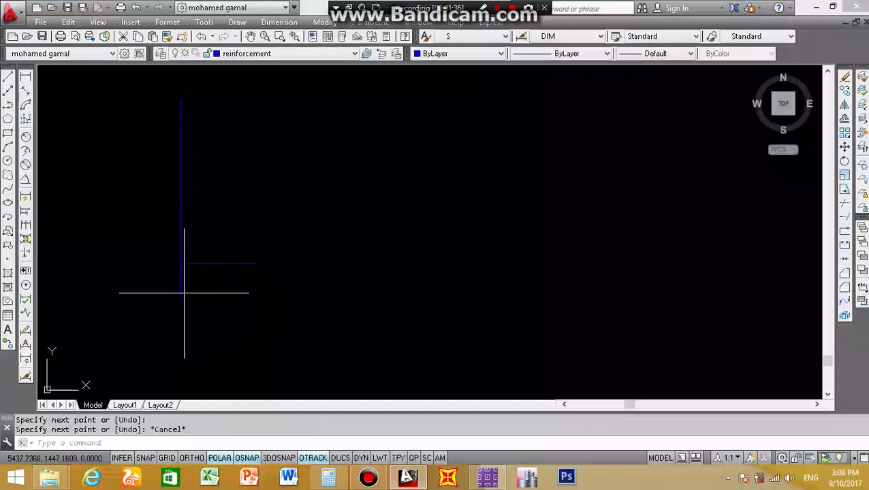
pyautogui.write('tr')
pyautogui.press('Return')
pyautogui.press('Return')
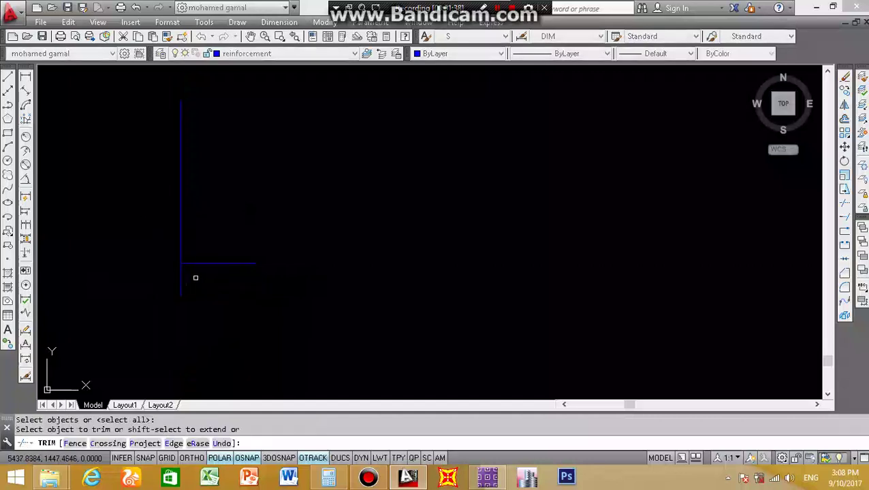
pyautogui.click(196, 278)
pyautogui.press('Escape')
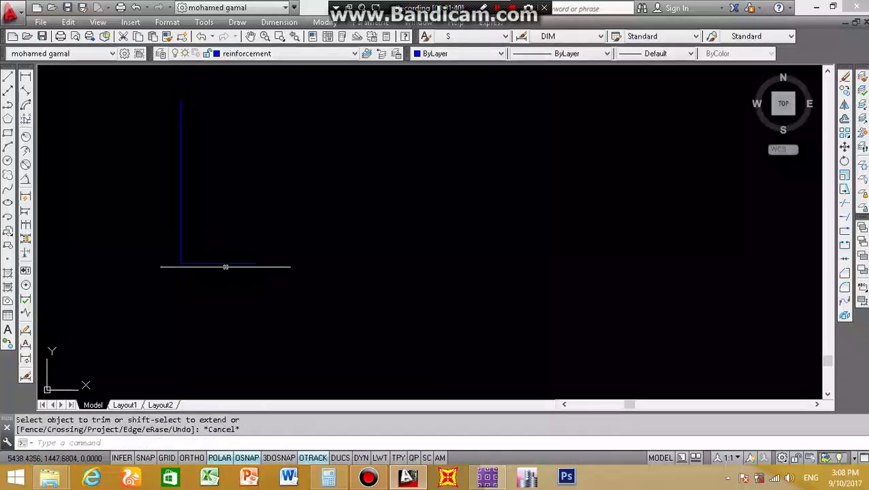
# - Erase the horizontal leg and all trial vertical bars
pyautogui.press('Delete')
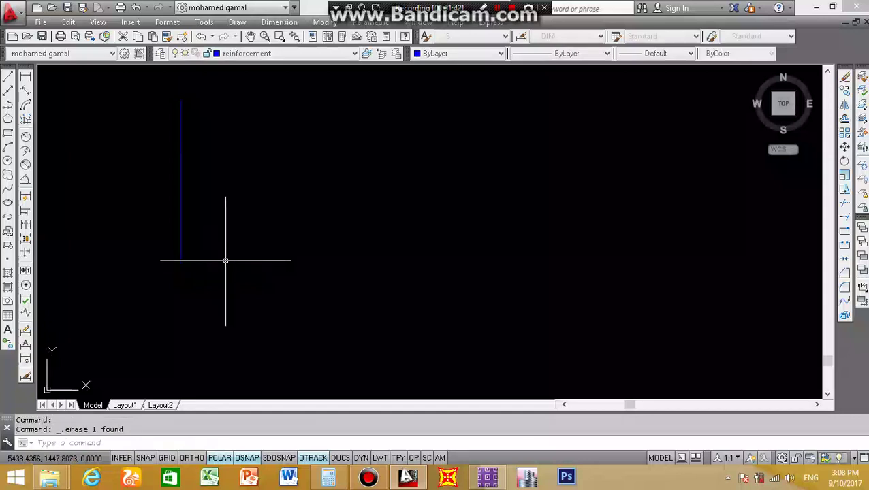
pyautogui.click(203, 72)
pyautogui.click(126, 222)
pyautogui.click(125, 238)
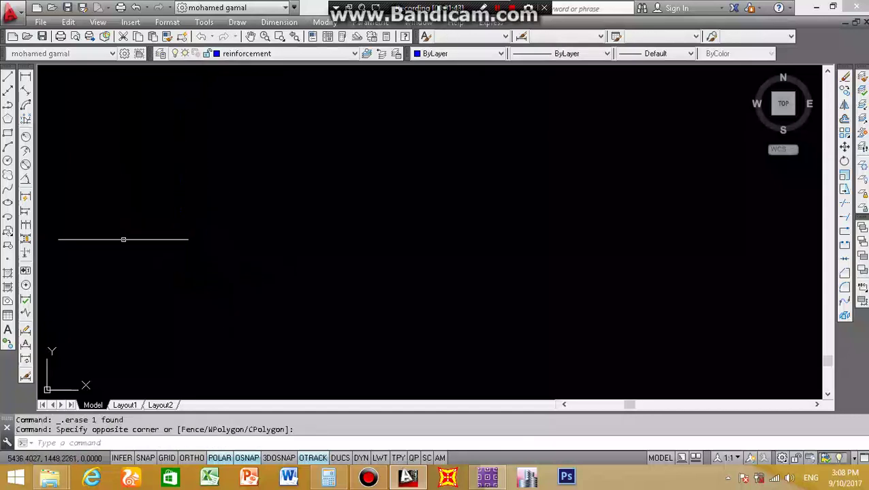
pyautogui.press('Delete')
pyautogui.write('l')
pyautogui.press('Return')
# - Draw a 1.3 vertical bar and copy it from its top end to continue straight below
pyautogui.click(175, 124)
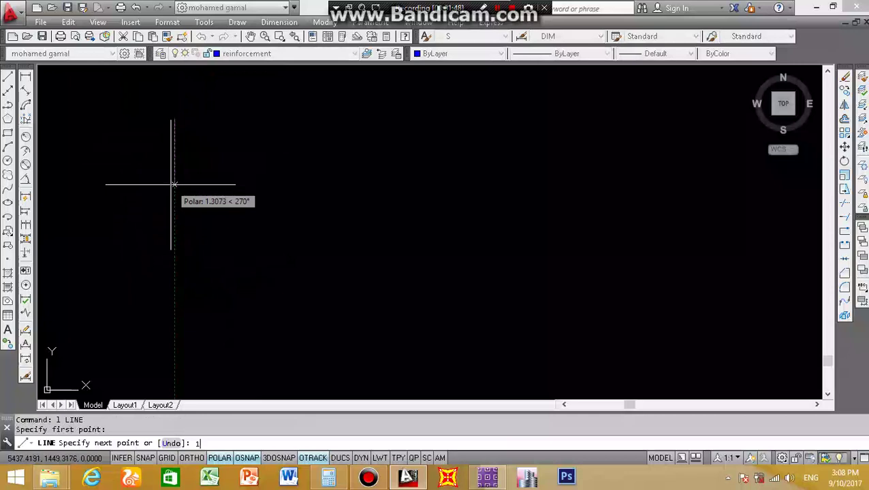
pyautogui.press('Return')
pyautogui.press('Return')
pyautogui.click(211, 149)
pyautogui.click(132, 170)
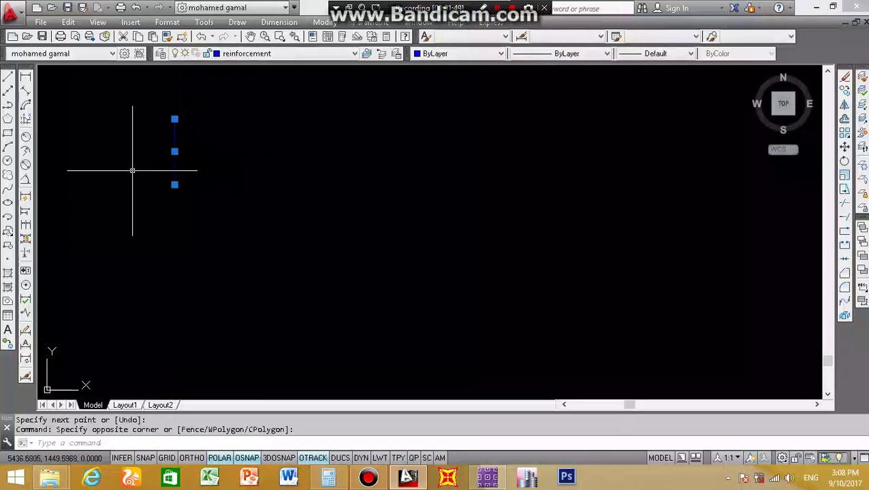
pyautogui.write('o')
pyautogui.press('Return')
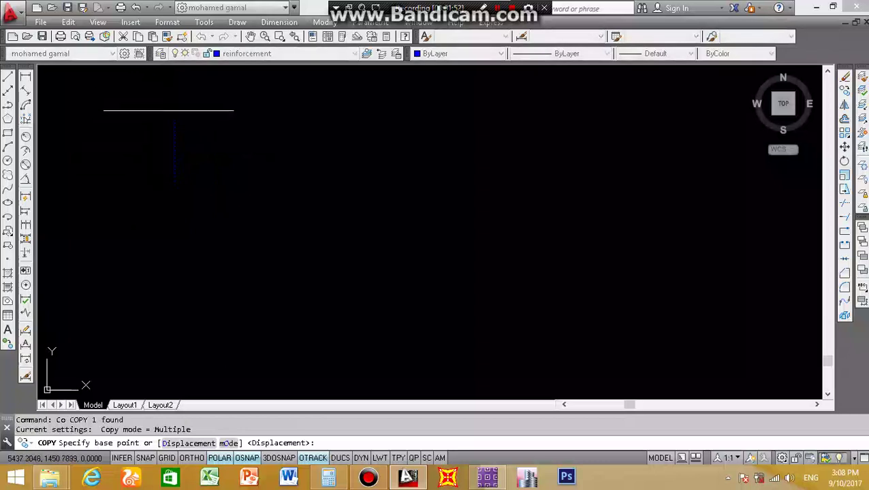
pyautogui.click(174, 119)
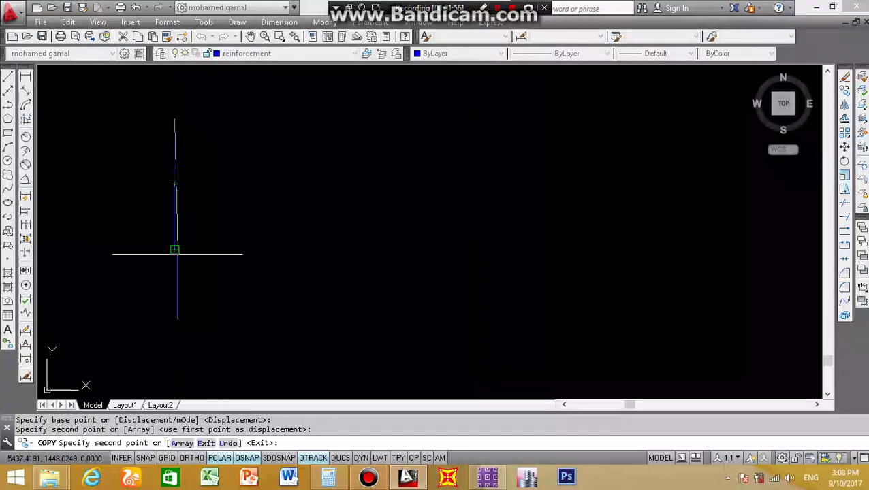
pyautogui.click(175, 250)
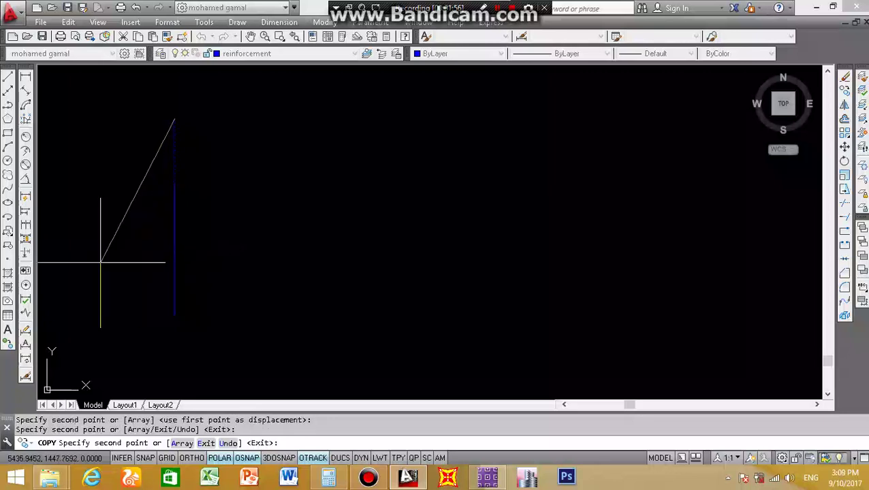
pyautogui.press('Escape')
pyautogui.write('l')
pyautogui.press('Return')
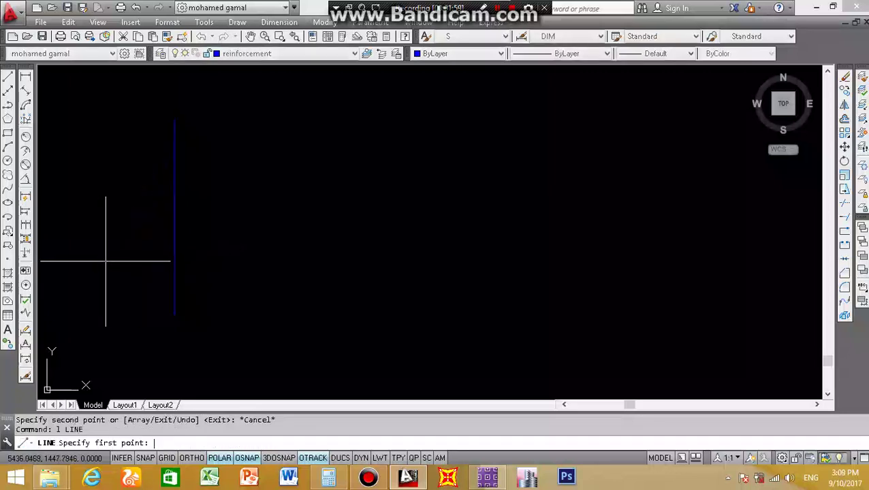
pyautogui.click(174, 282)
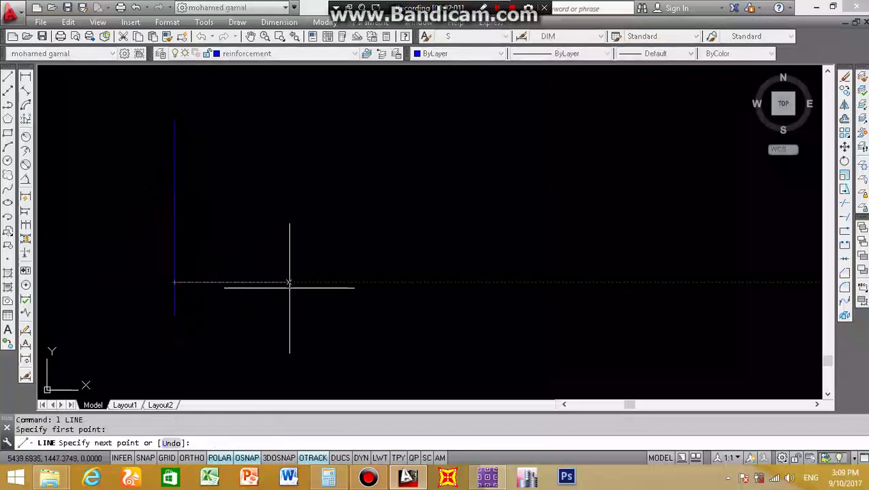
pyautogui.click(289, 282)
pyautogui.press('Return')
pyautogui.write('tr')
pyautogui.press('Return')
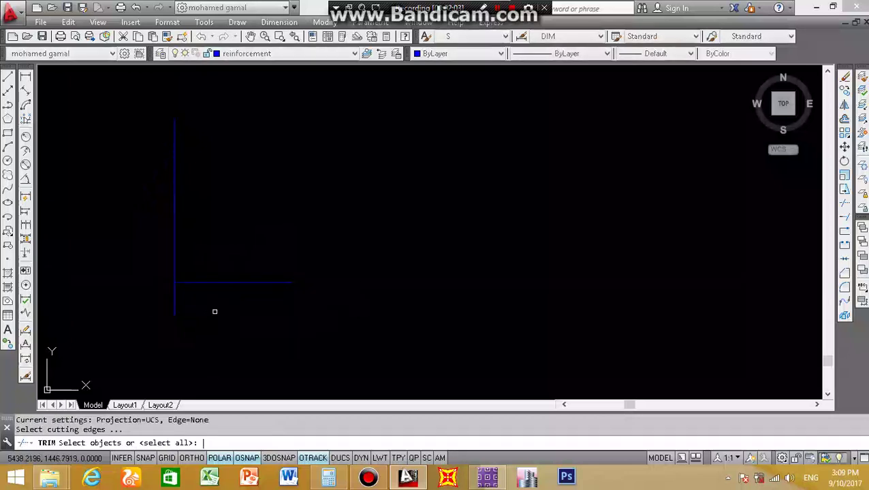
pyautogui.press('Return')
pyautogui.click(170, 297)
pyautogui.press('Escape')
pyautogui.click(272, 276)
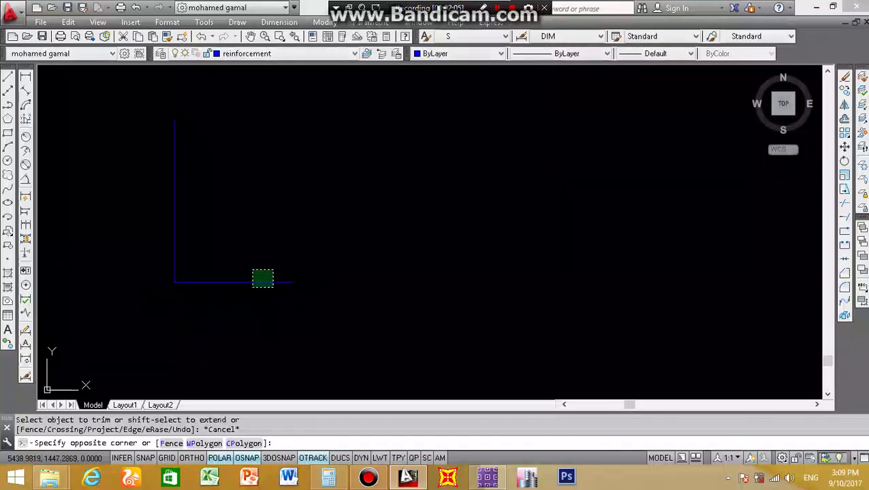
pyautogui.click(231, 310)
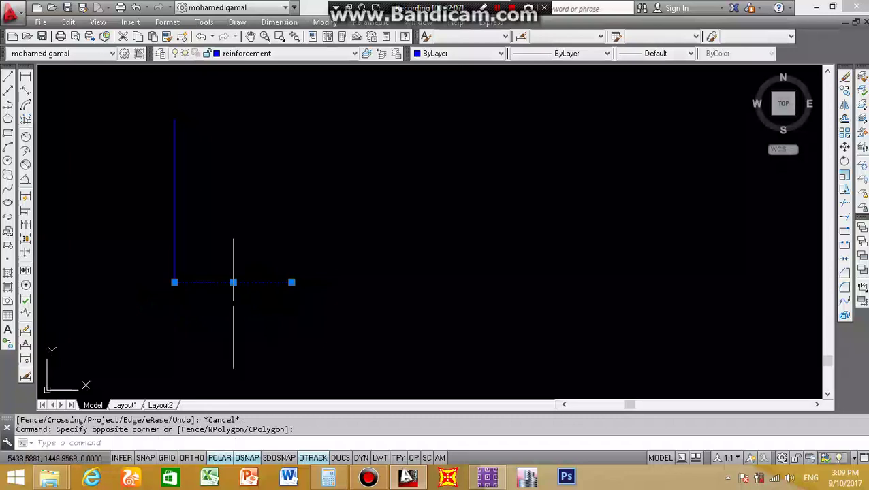
pyautogui.press('Delete')
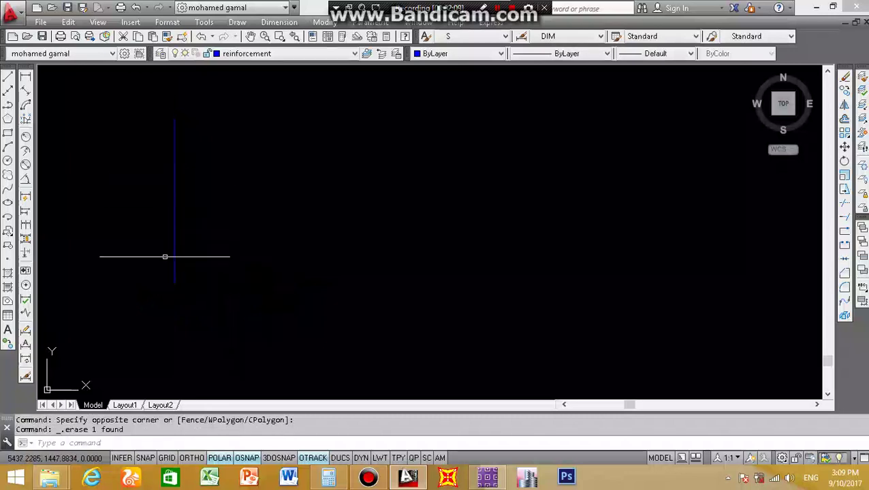
pyautogui.write('l')
pyautogui.press('Return')
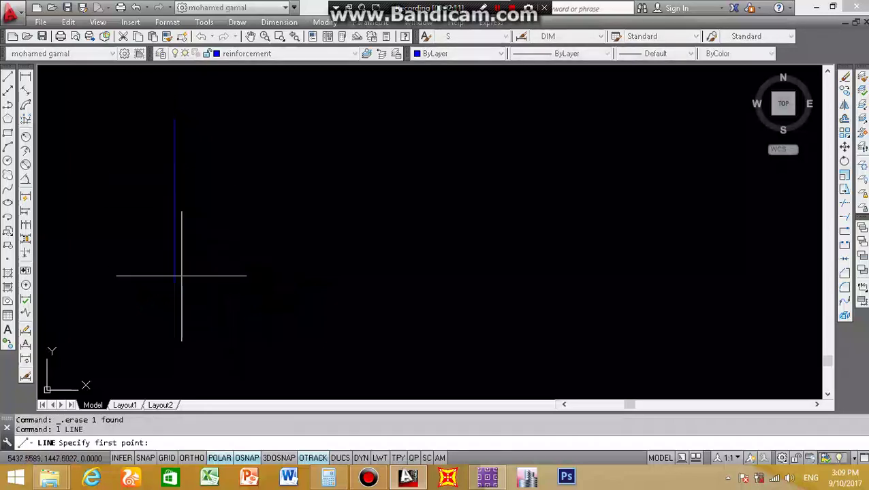
# - Drop a line started at the blue bar's bottom end and restart it at the bar's top endpoint
pyautogui.click(175, 281)
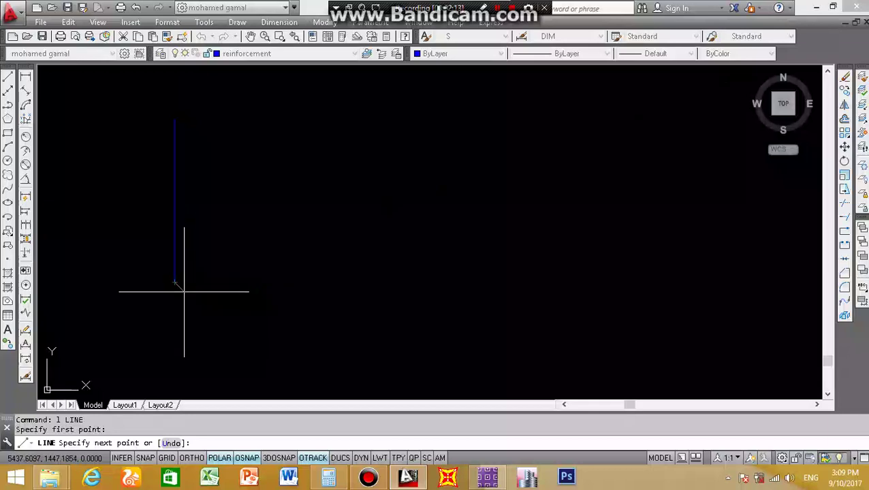
pyautogui.scroll(3, 184, 292)
pyautogui.moveTo(184, 292); pyautogui.dragTo(135, 236, button='middle')
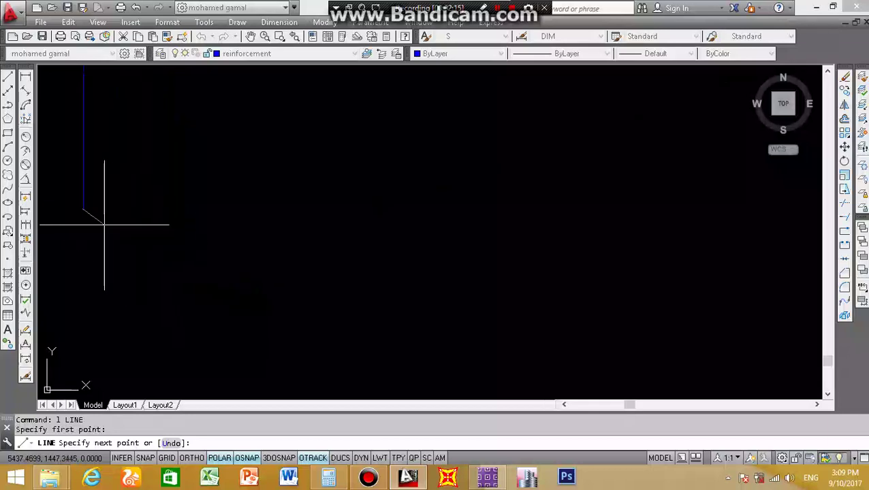
pyautogui.press('Escape')
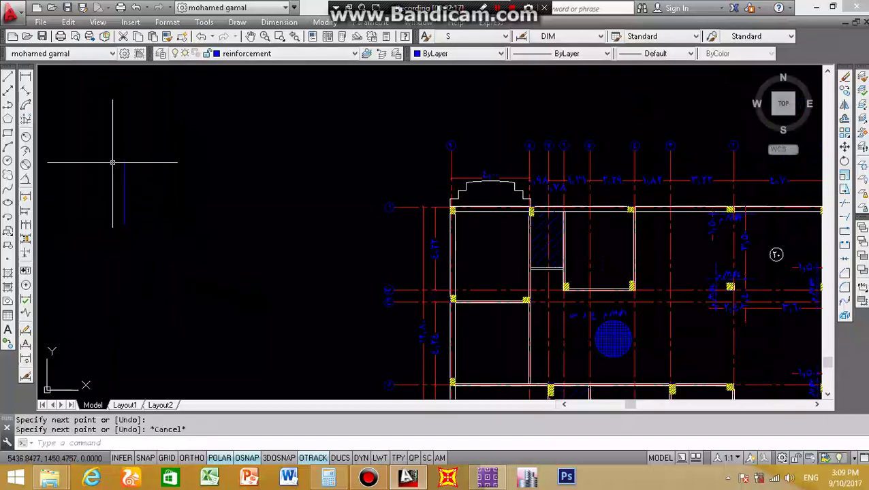
pyautogui.moveTo(112, 161); pyautogui.dragTo(132, 227, button='middle')
pyautogui.write('l')
pyautogui.press('Return')
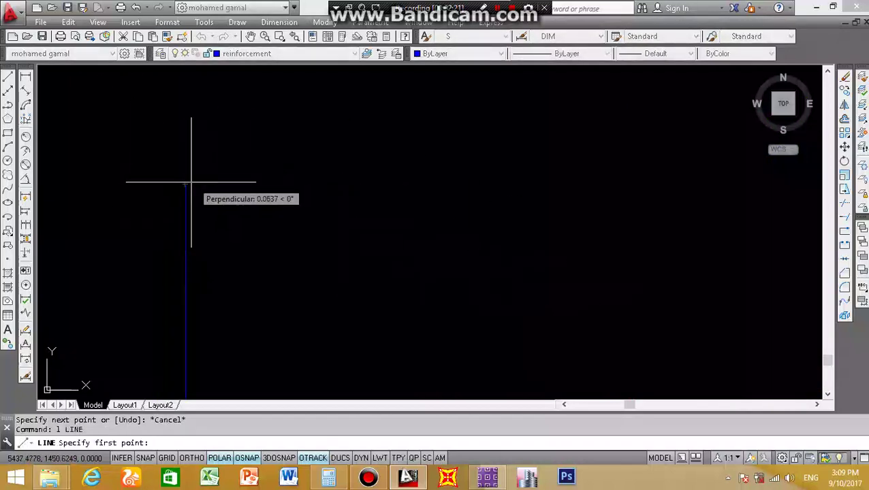
pyautogui.click(185, 183)
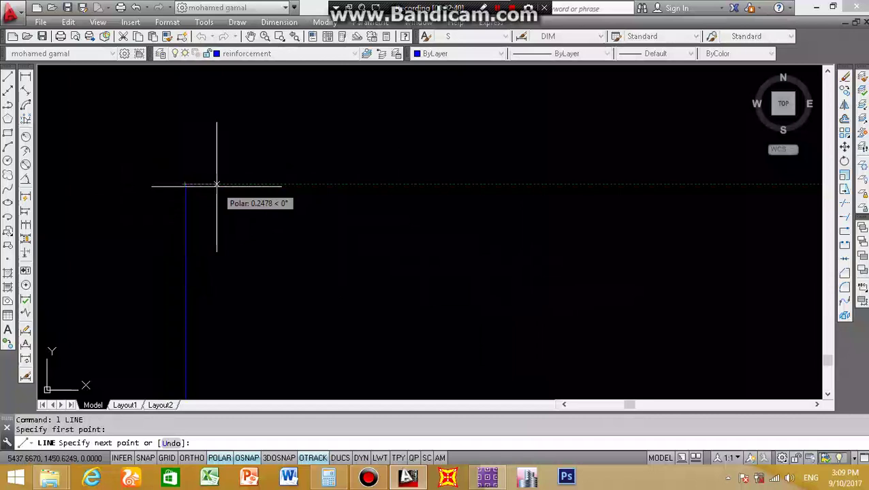
# - Continue the line with a 0.16 horizontal leg and a 1.3 downward leg, then finish it
pyautogui.write('.16')
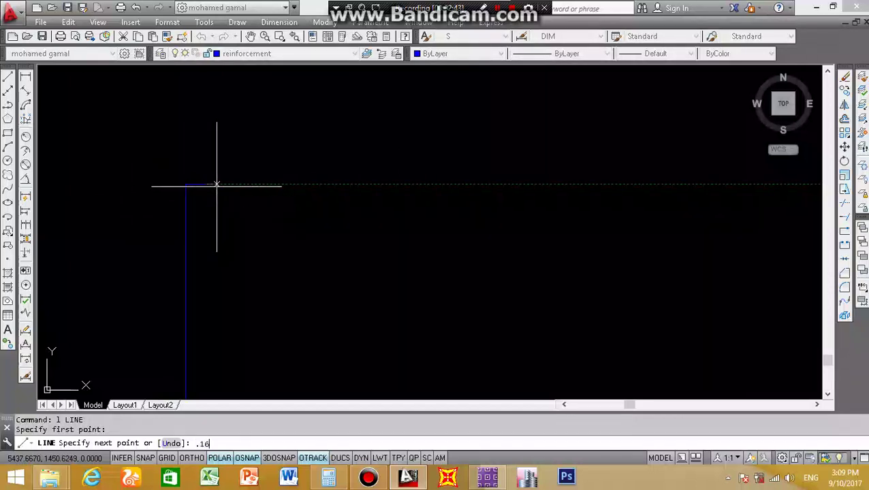
pyautogui.press('Return')
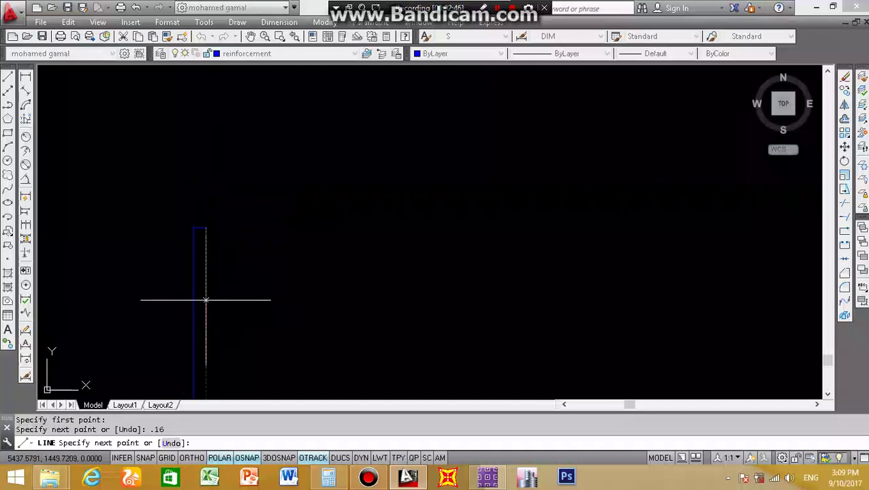
pyautogui.scroll(-2, 204, 295)
pyautogui.scroll(-1, 208, 293)
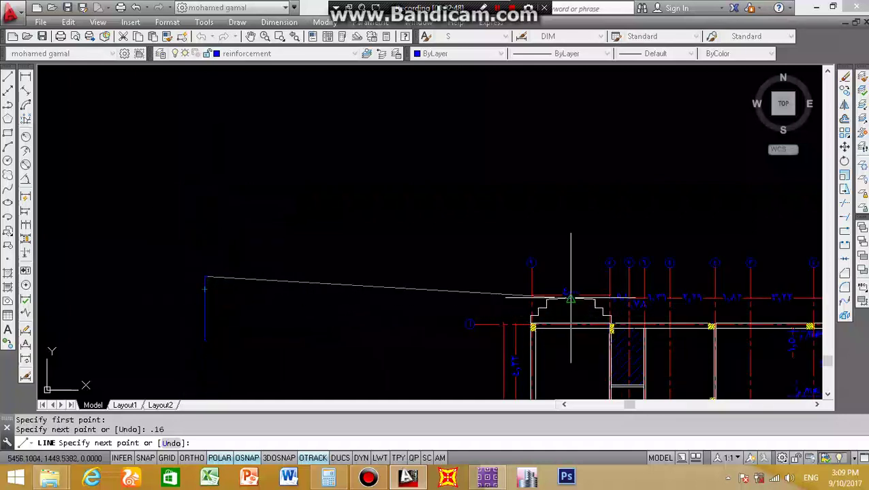
pyautogui.scroll(2, 204, 289)
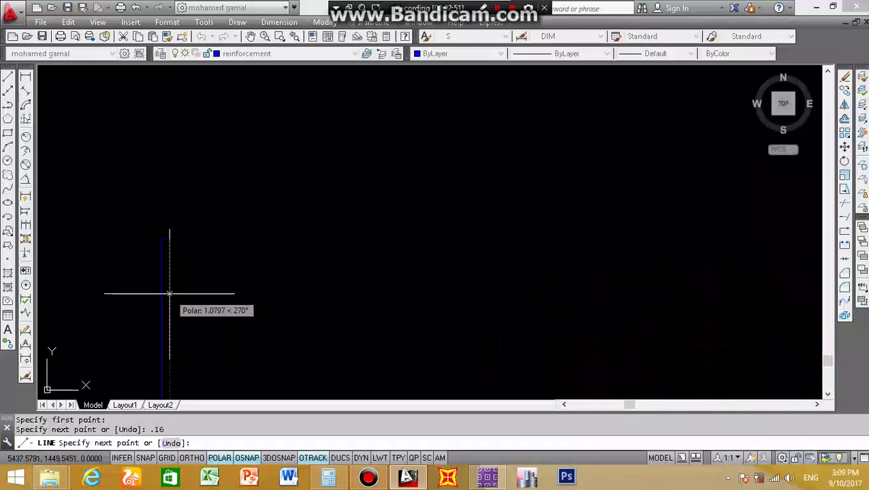
pyautogui.write('1.3')
pyautogui.scroll(-2, 169, 294)
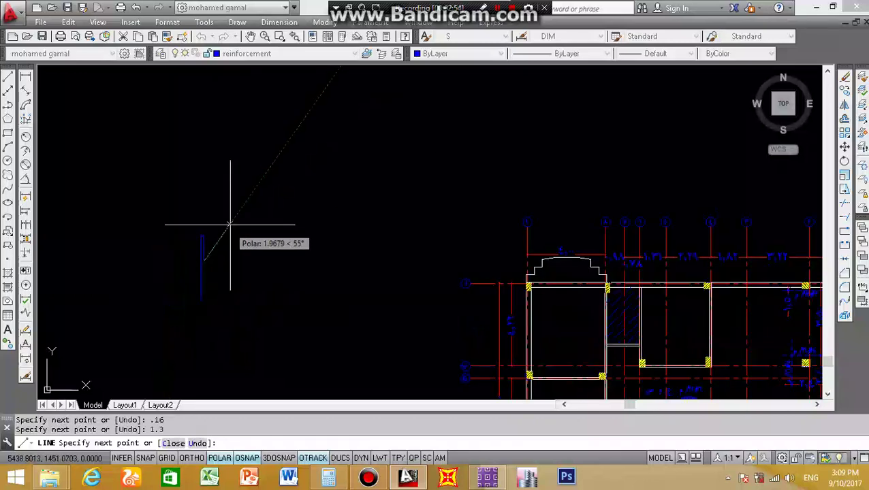
pyautogui.scroll(2, 218, 264)
pyautogui.scroll(4, 300, 252)
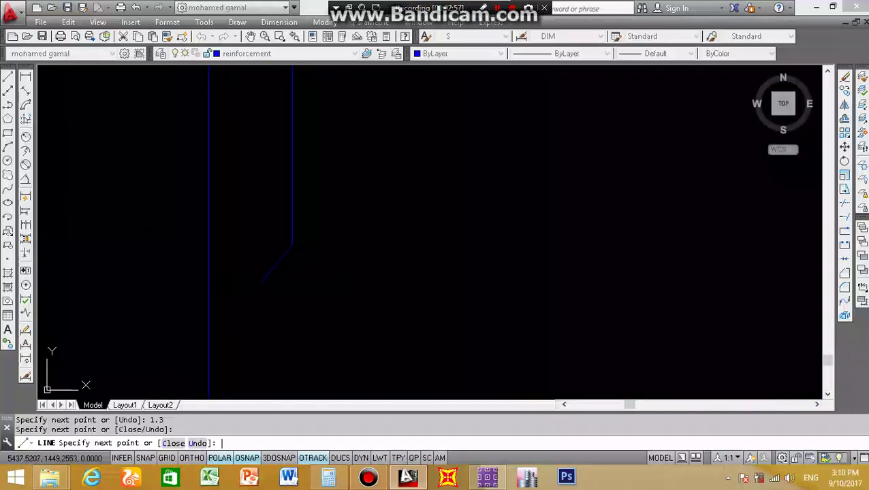
pyautogui.press('Escape')
pyautogui.scroll(-4, 305, 245)
pyautogui.scroll(-2, 314, 216)
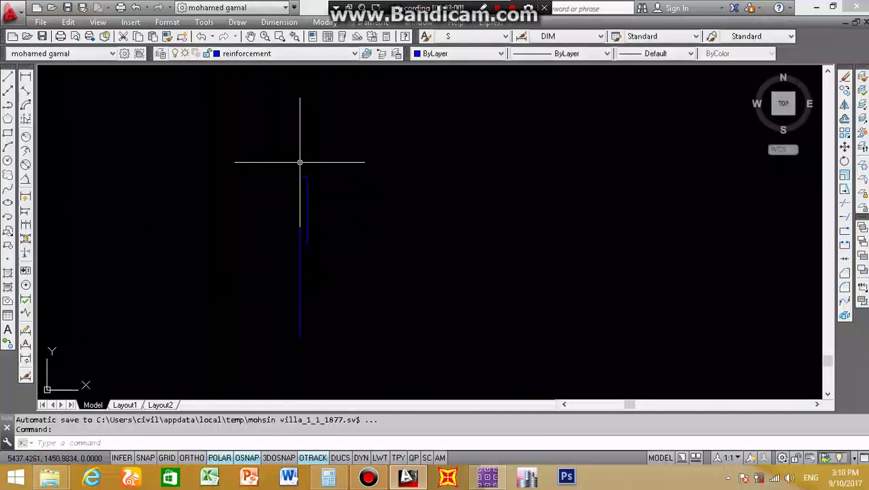
pyautogui.scroll(-3, 353, 200)
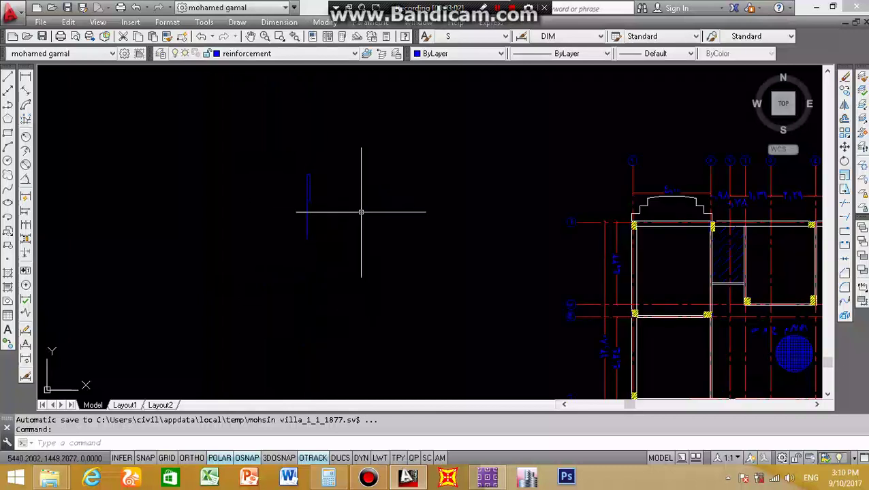
pyautogui.scroll(3, 338, 224)
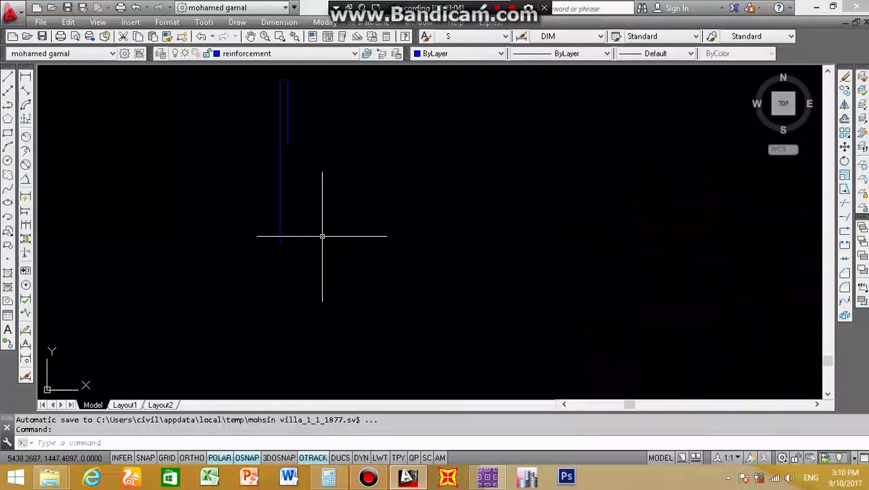
# - Zoom in on the bar's top corners
pyautogui.click(377, 103)
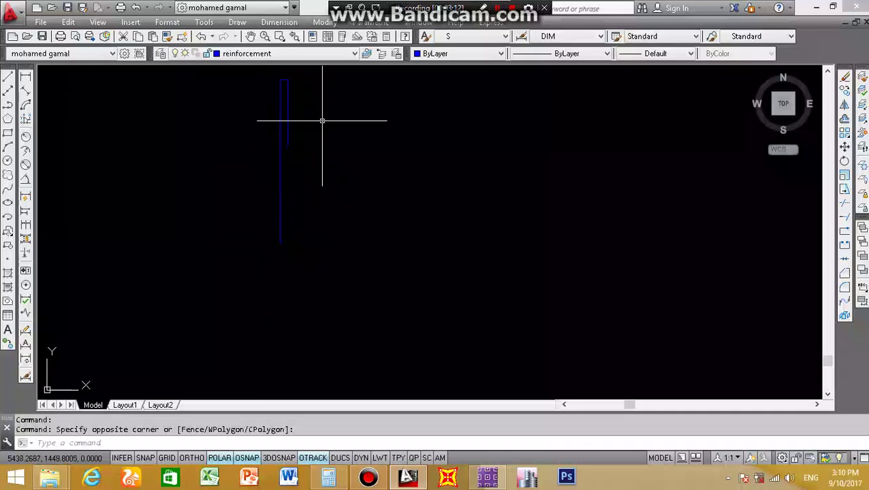
pyautogui.scroll(1, 325, 120)
pyautogui.scroll(4, 354, 116)
pyautogui.scroll(2, 361, 111)
pyautogui.scroll(1, 353, 107)
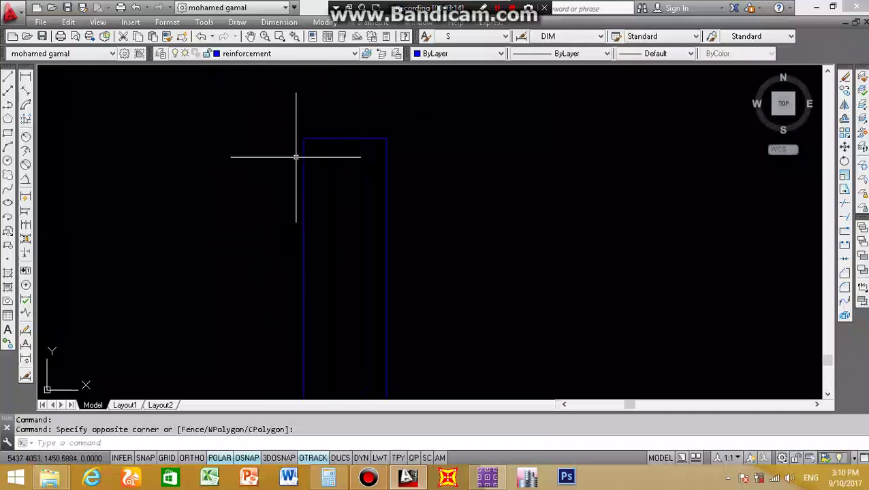
# - Fillet the bar's top-left corner with a 0.02 radius
pyautogui.write('f')
pyautogui.press('Return')
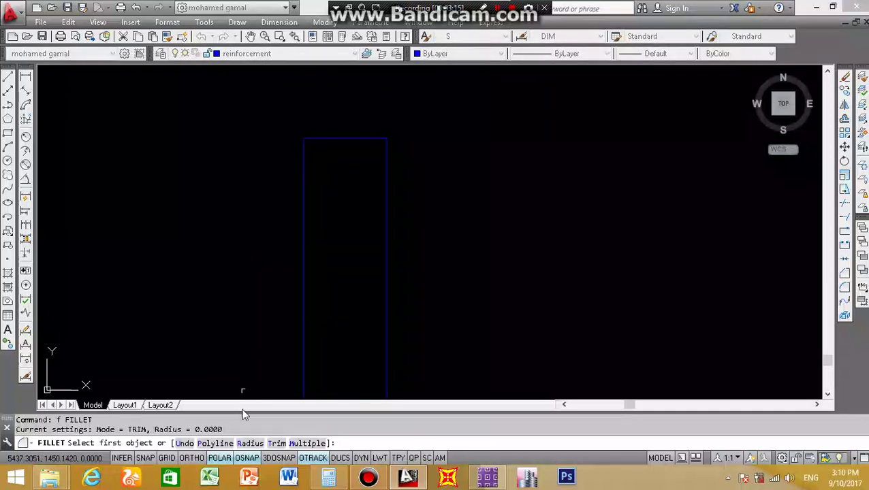
pyautogui.click(249, 444)
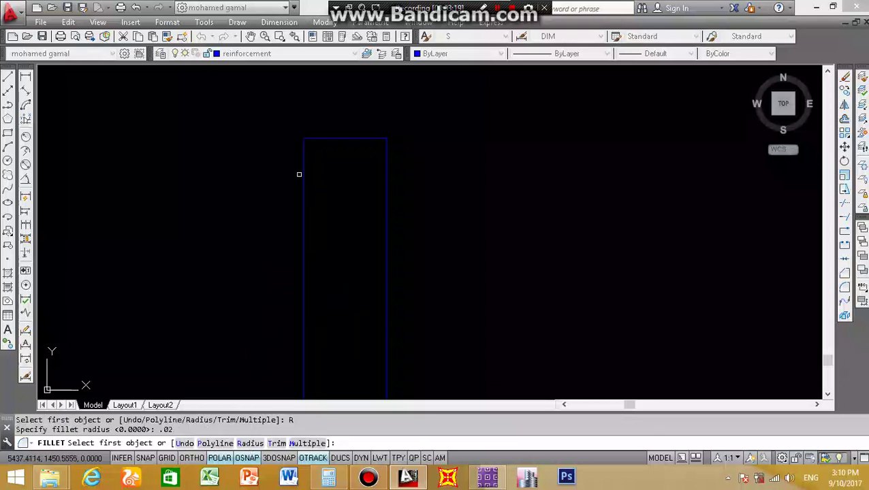
pyautogui.click(318, 140)
pyautogui.click(305, 148)
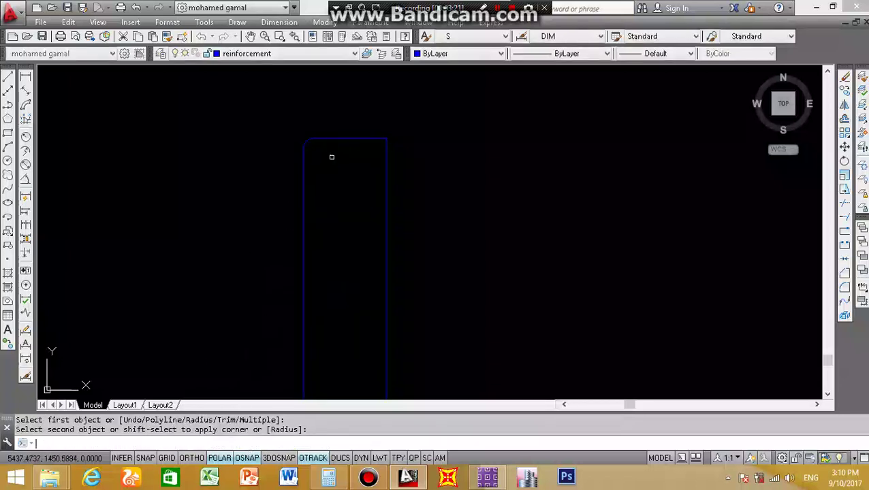
pyautogui.press('Return')
pyautogui.click(365, 138)
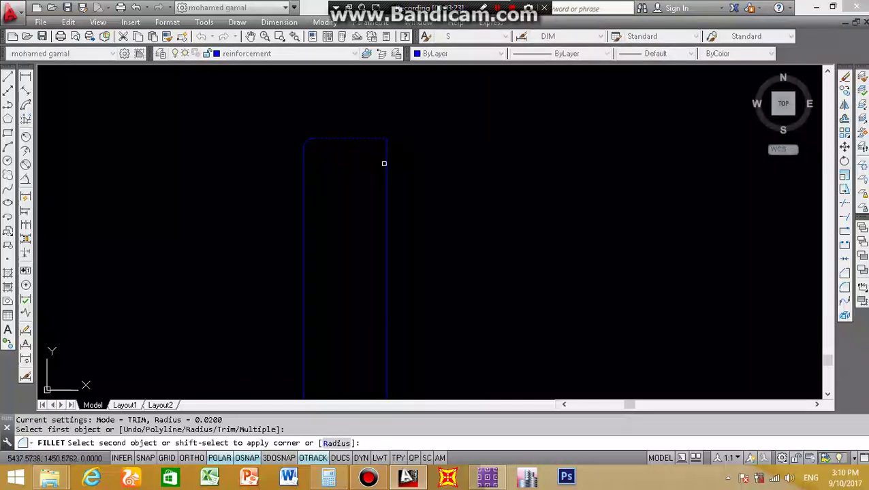
pyautogui.press('Escape')
pyautogui.scroll(-2, 297, 169)
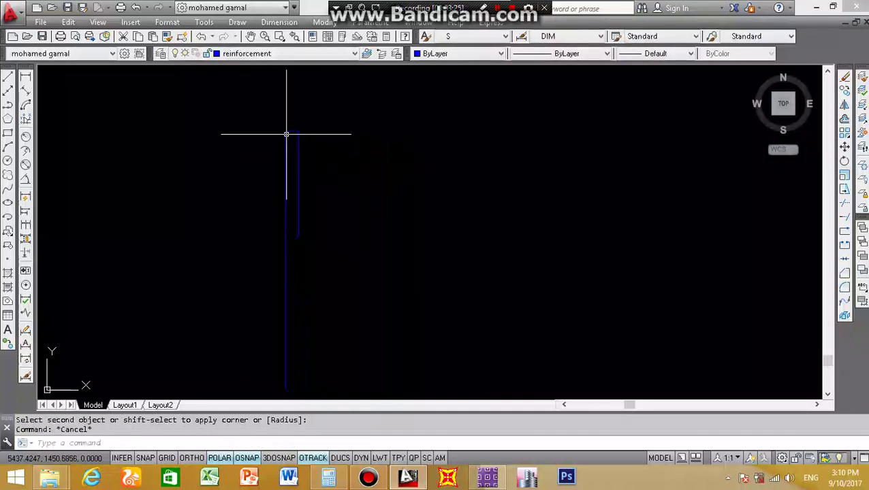
# - Select all the bent bar's lines and copy them from a base point on the bar
pyautogui.scroll(-2, 299, 122)
pyautogui.click(341, 102)
pyautogui.click(237, 254)
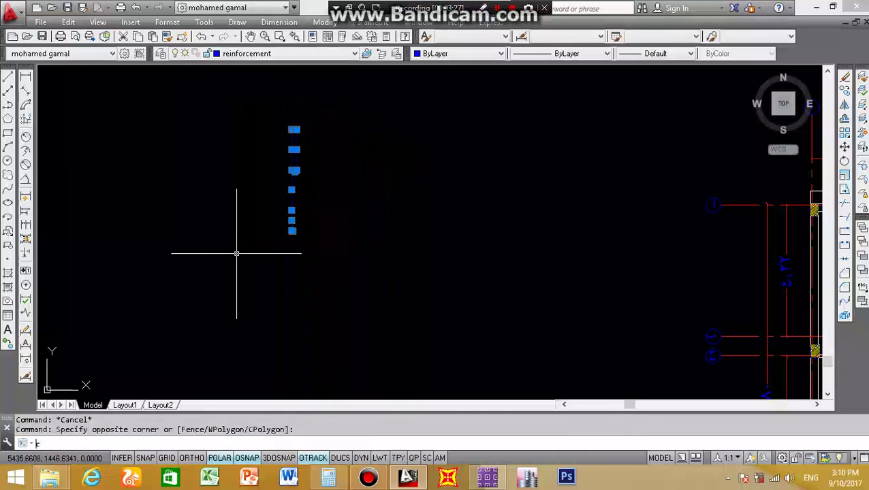
pyautogui.write('co')
pyautogui.press('Return')
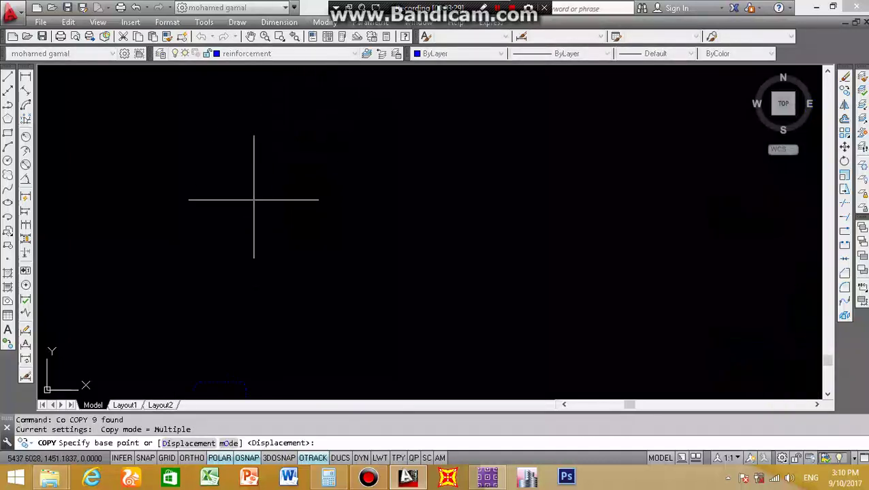
pyautogui.click(230, 310)
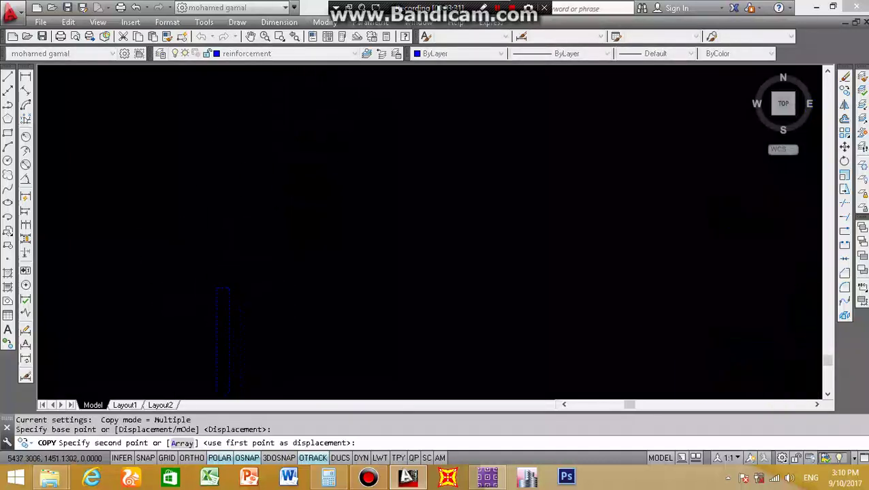
# - Place the copy at the midpoint of the balcony's arched front edge
pyautogui.moveTo(578, 291); pyautogui.dragTo(457, 229, button='middle')
pyautogui.scroll(2, 605, 230)
pyautogui.scroll(4, 671, 280)
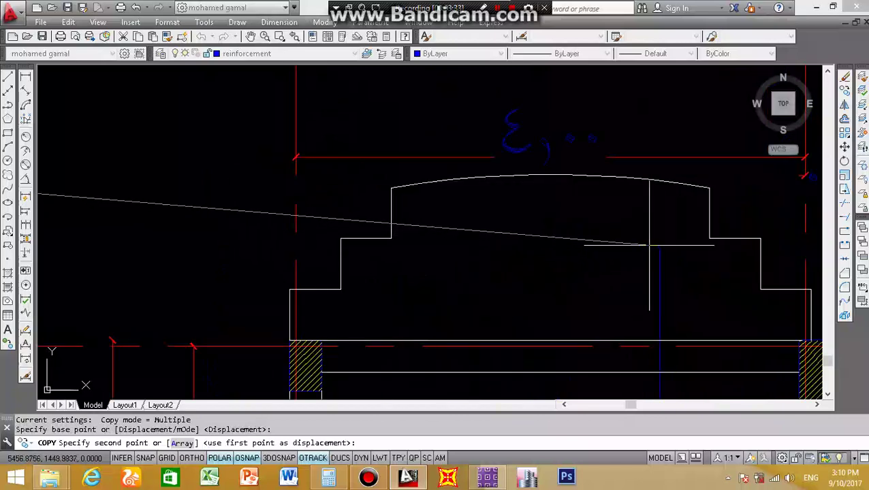
pyautogui.click(560, 176)
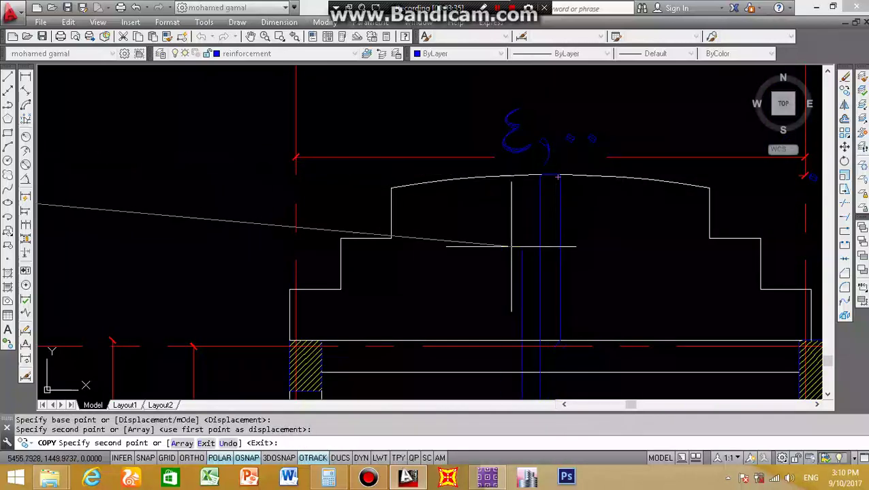
pyautogui.scroll(-4, 514, 252)
pyautogui.scroll(4, 538, 291)
pyautogui.scroll(-4, 462, 197)
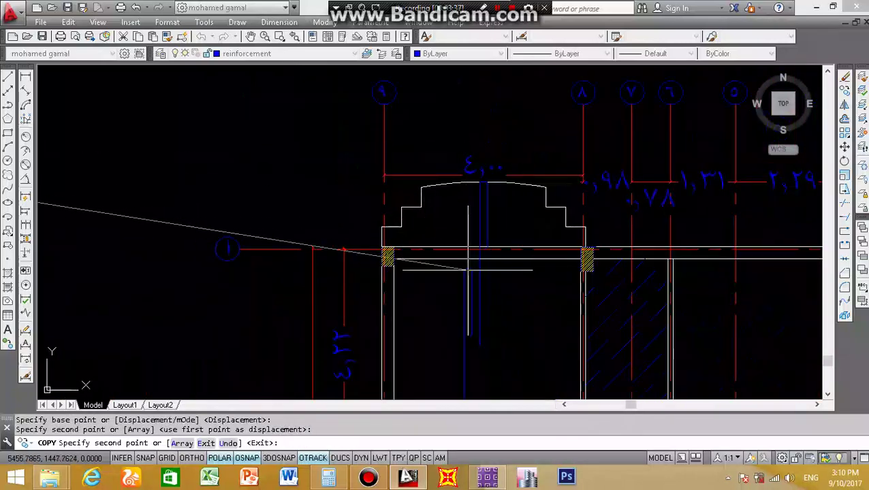
pyautogui.press('Escape')
pyautogui.scroll(3, 462, 196)
pyautogui.scroll(3, 504, 141)
pyautogui.moveTo(504, 141); pyautogui.dragTo(476, 163)
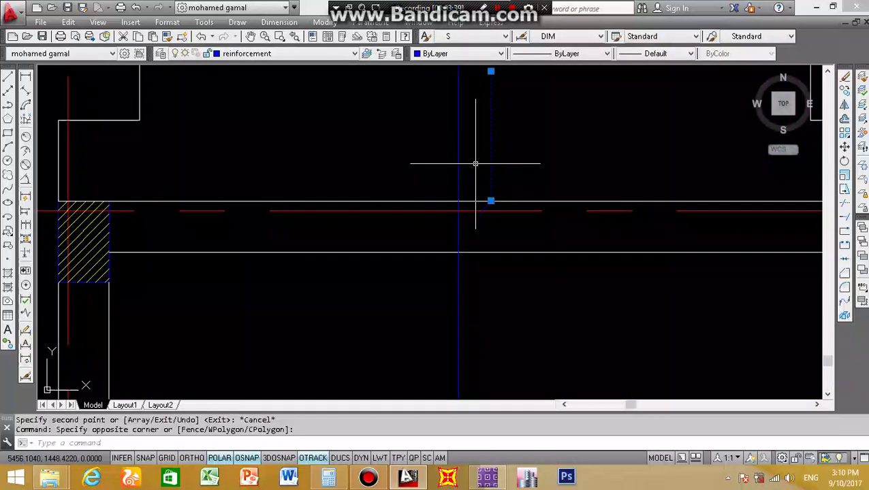
pyautogui.scroll(4, 488, 201)
pyautogui.click(486, 213)
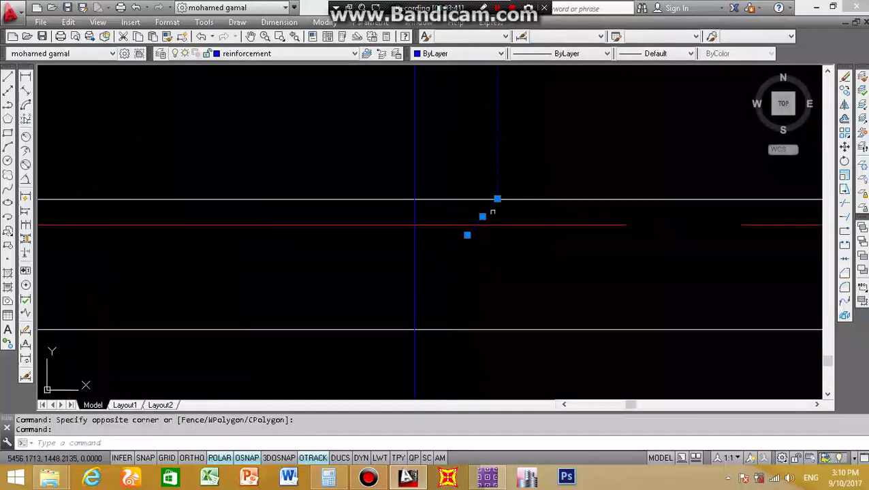
pyautogui.click(497, 198)
pyautogui.press('Escape')
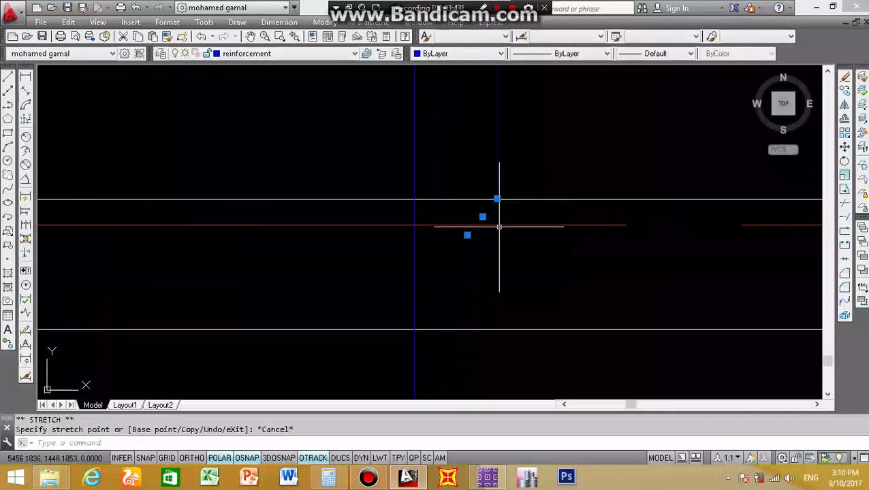
pyautogui.press('Escape')
pyautogui.click(497, 171)
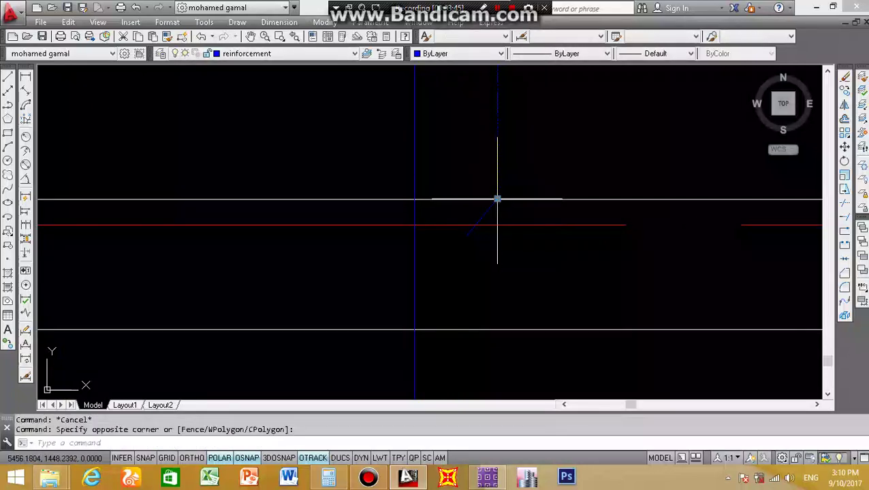
pyautogui.click(497, 199)
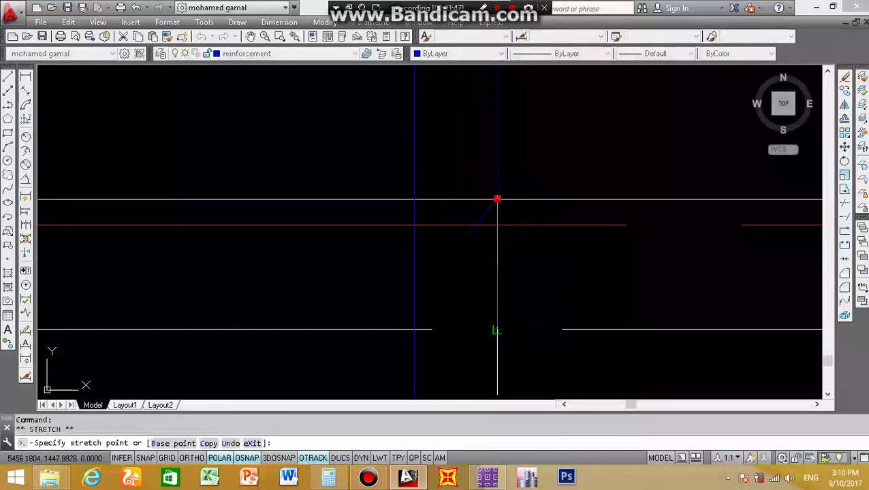
pyautogui.press('Escape')
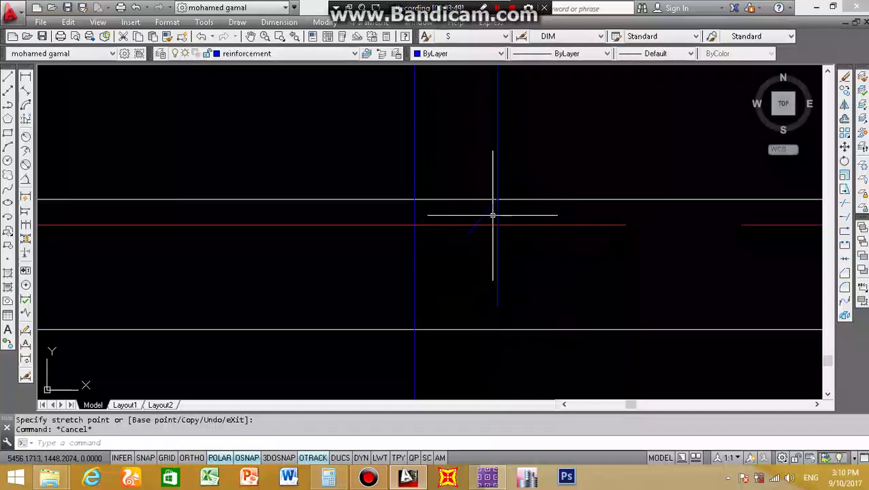
pyautogui.click(489, 212)
pyautogui.press('Return')
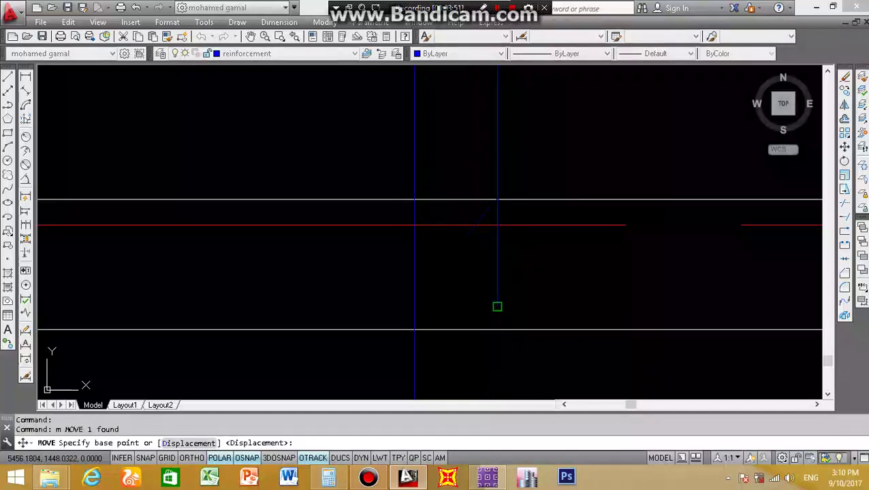
pyautogui.click(496, 199)
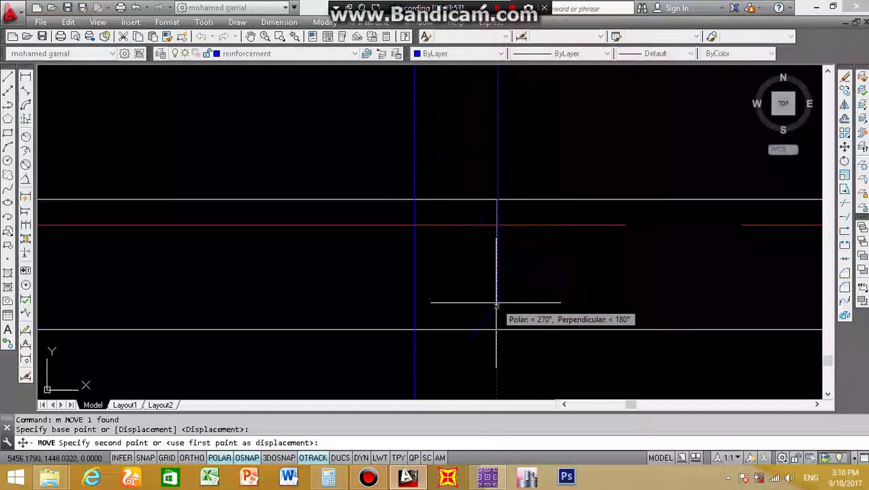
pyautogui.press('Escape')
pyautogui.scroll(-2, 365, 169)
pyautogui.scroll(-2, 365, 169)
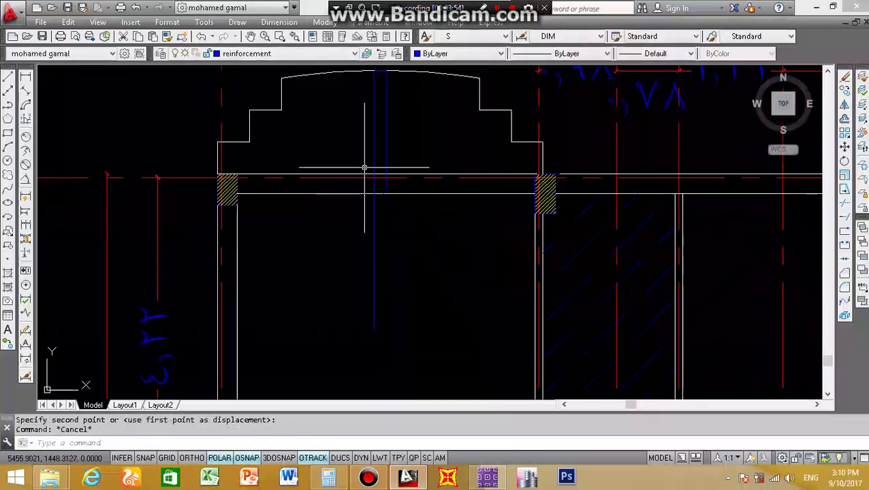
# - Convert the nine selected bar lines into a block named 'cantliver'
pyautogui.click(347, 286)
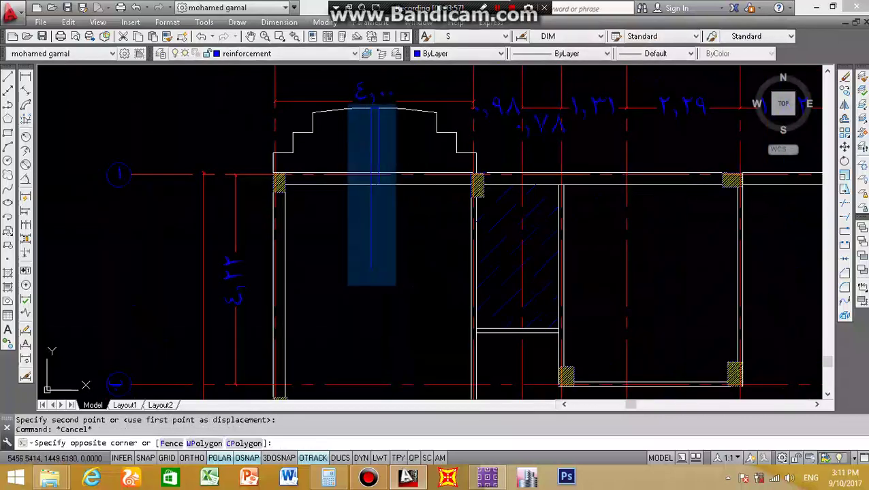
pyautogui.click(396, 107)
pyautogui.press('Return')
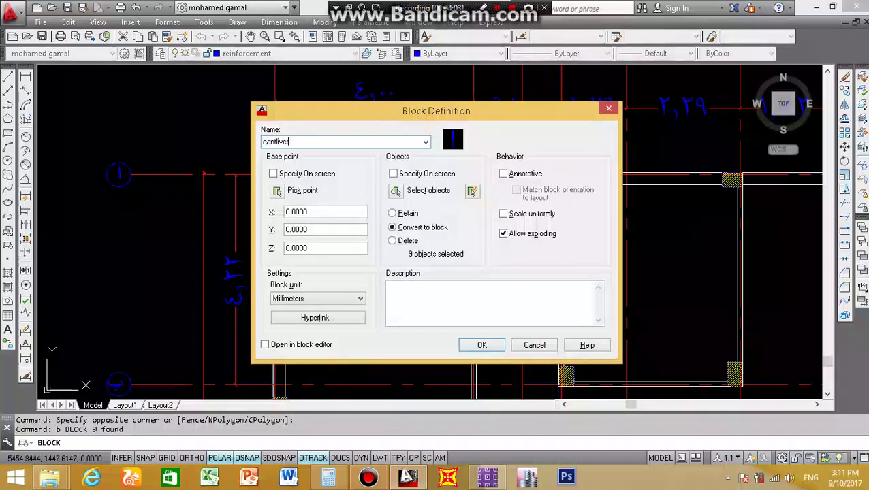
pyautogui.click(477, 347)
# - Select the cantliver block and start copying it
pyautogui.click(359, 136)
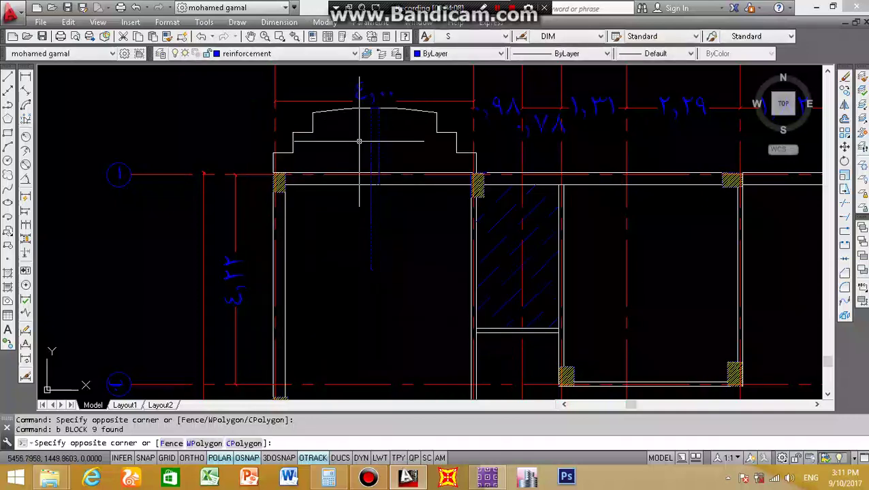
pyautogui.write('o')
pyautogui.press('Return')
# - Copy the cantilever bar block to just outside the upper right balcony, then select the copy
pyautogui.scroll(1, 357, 142)
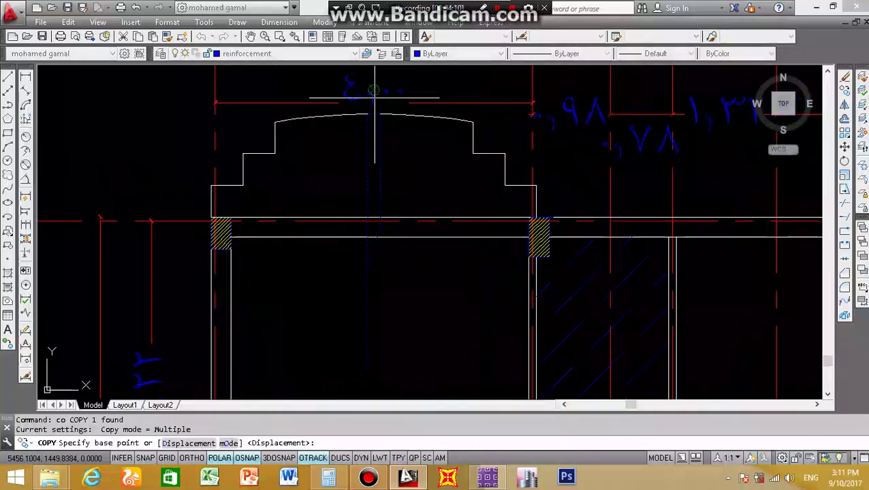
pyautogui.scroll(-4, 361, 130)
pyautogui.scroll(1, 367, 113)
pyautogui.scroll(4, 367, 112)
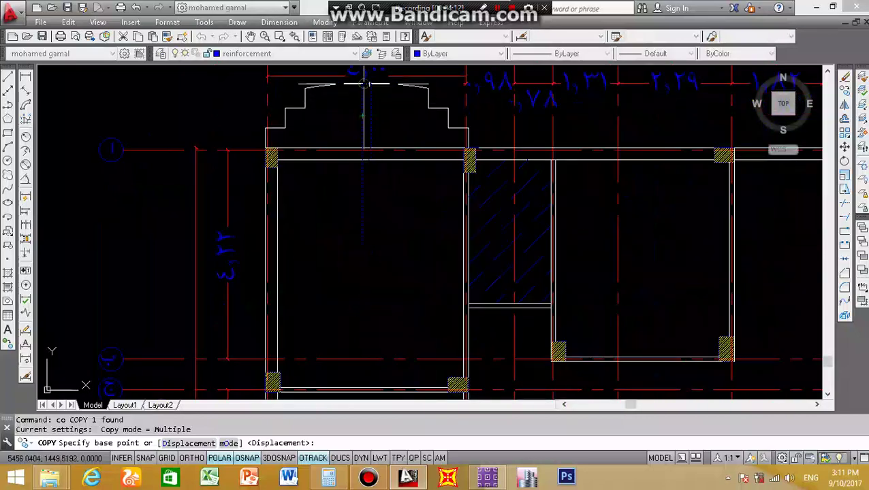
pyautogui.scroll(4, 366, 84)
pyautogui.scroll(3, 386, 88)
pyautogui.click(357, 87)
pyautogui.scroll(-8, 357, 87)
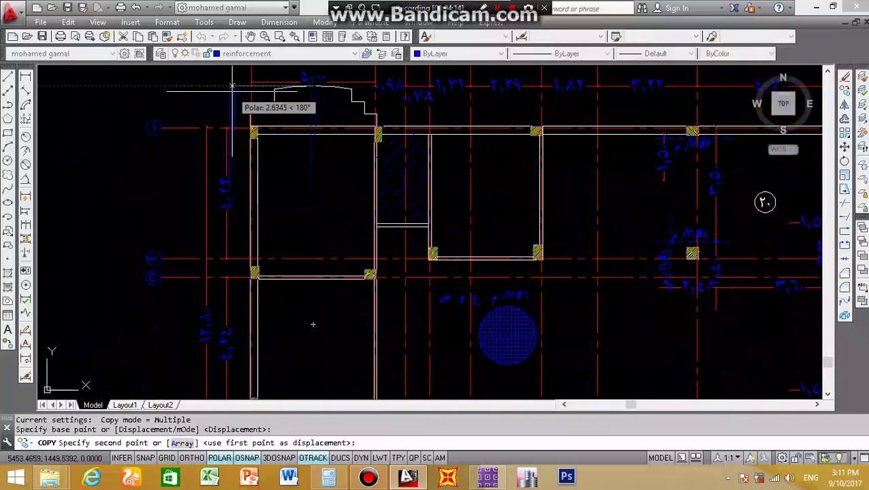
pyautogui.scroll(-5, 232, 88)
pyautogui.scroll(6, 436, 130)
pyautogui.click(388, 112)
pyautogui.press('Escape')
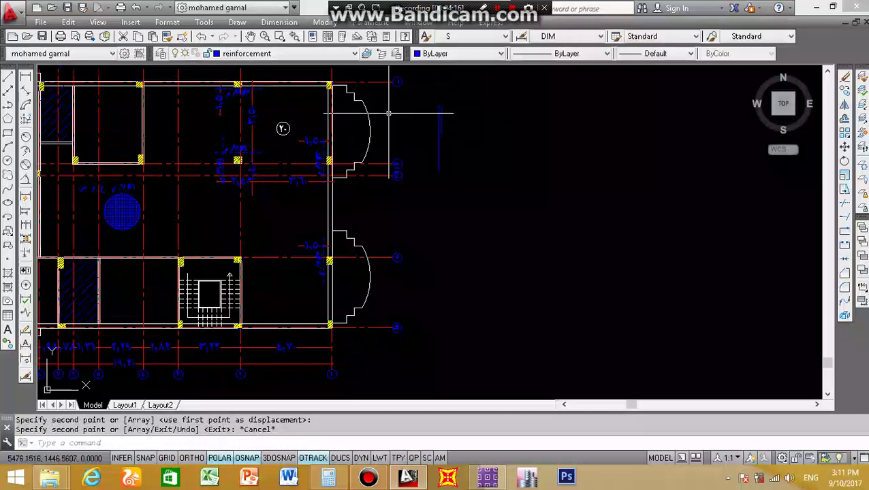
pyautogui.scroll(3, 439, 110)
pyautogui.click(410, 137)
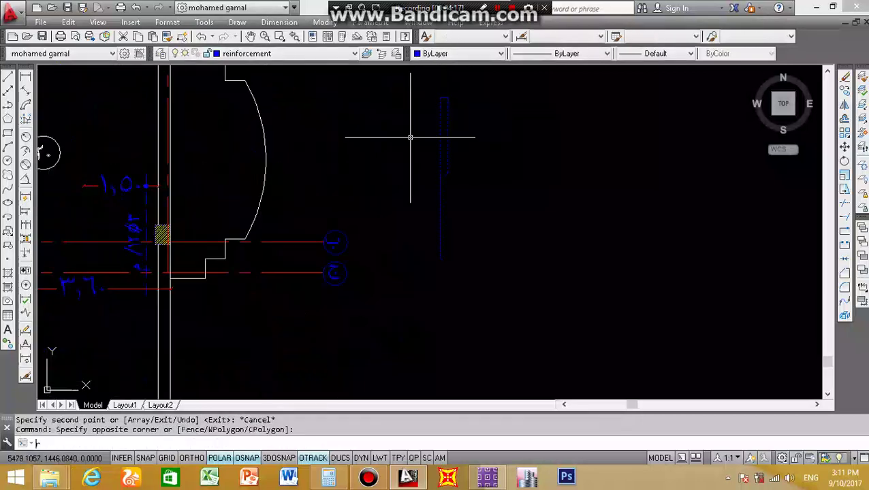
# - Rotate the copied bar block 90° so it lies horizontally beside the bay window
pyautogui.write('ro')
pyautogui.press('Return')
pyautogui.click(477, 140)
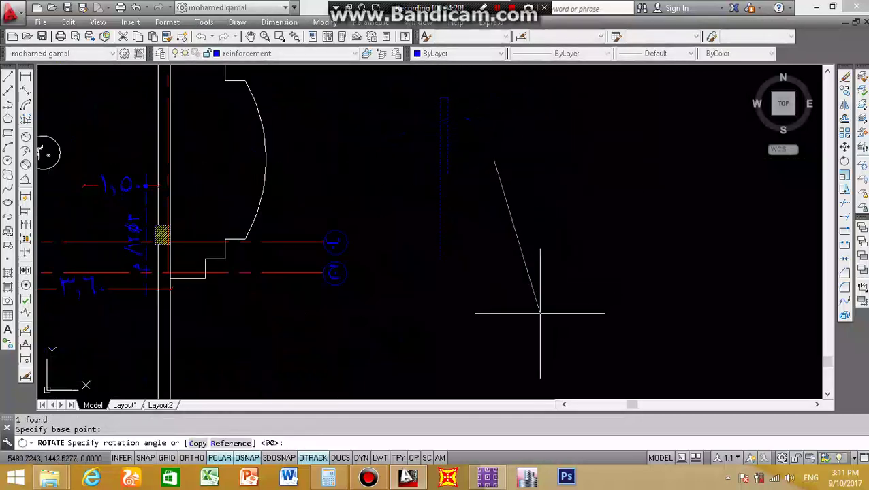
pyautogui.click(496, 349)
# - Select the horizontal bar block and begin copying it
pyautogui.click(576, 96)
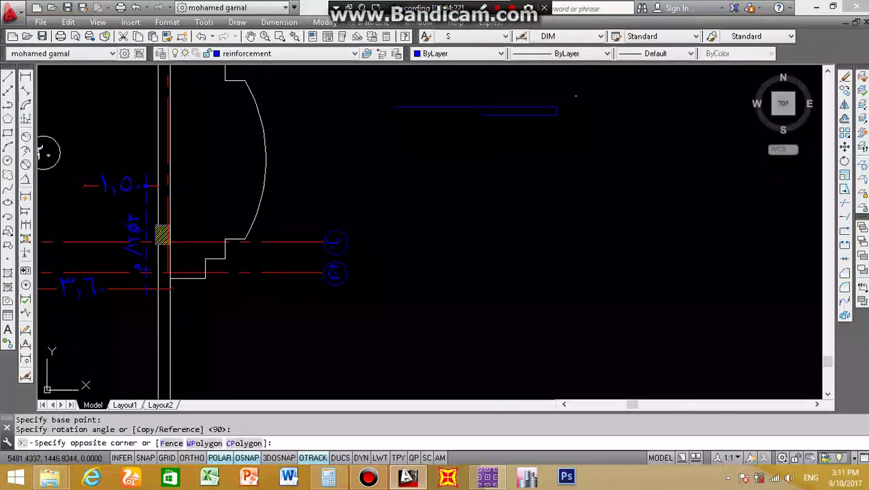
pyautogui.click(441, 137)
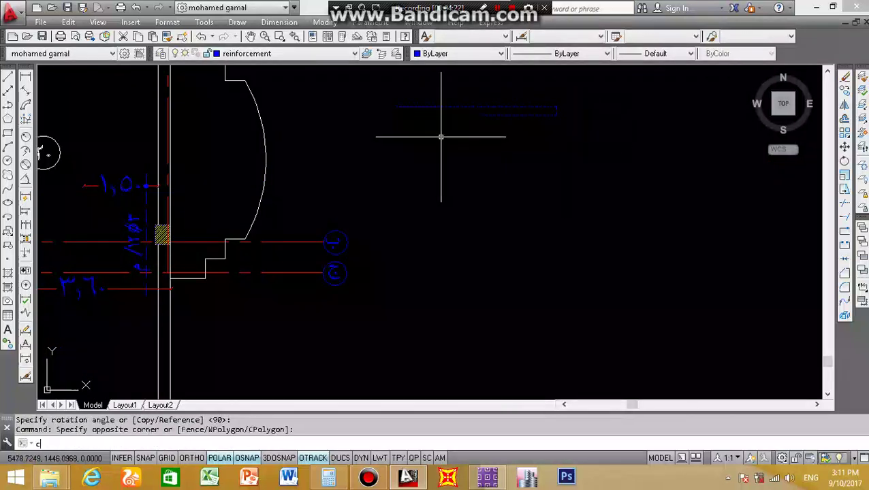
pyautogui.write('o')
pyautogui.press('Return')
pyautogui.scroll(3, 525, 102)
pyautogui.scroll(3, 545, 150)
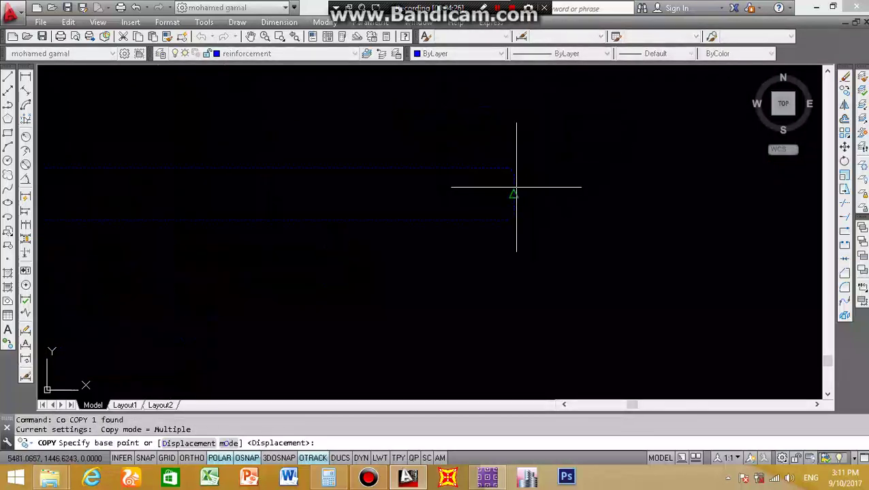
# - Place a copy of the horizontal bar block at the arched edge's midpoint in the upper right bay window
pyautogui.click(516, 187)
pyautogui.scroll(-3, 524, 180)
pyautogui.scroll(3, 337, 212)
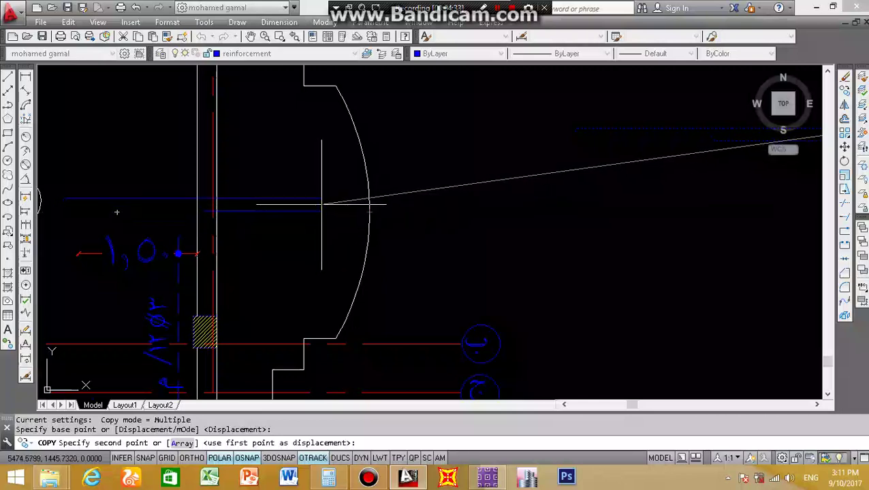
pyautogui.click(321, 203)
pyautogui.press('Escape')
pyautogui.scroll(-5, 317, 208)
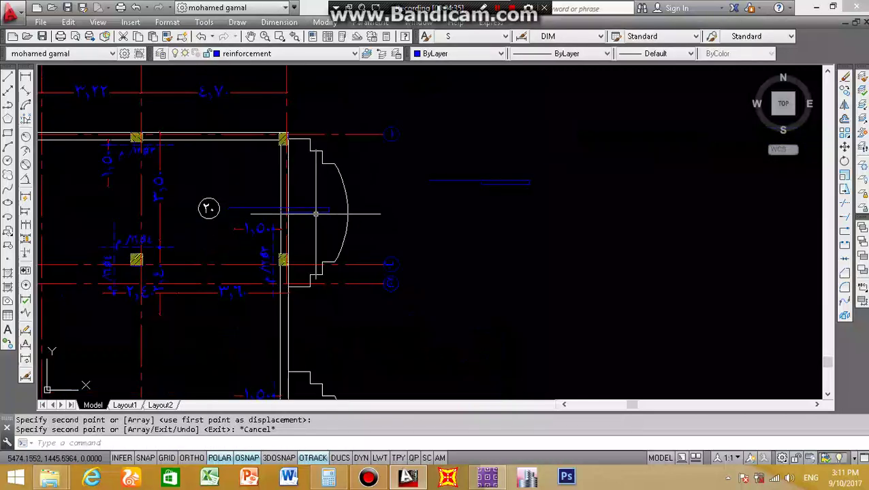
pyautogui.scroll(-2, 417, 199)
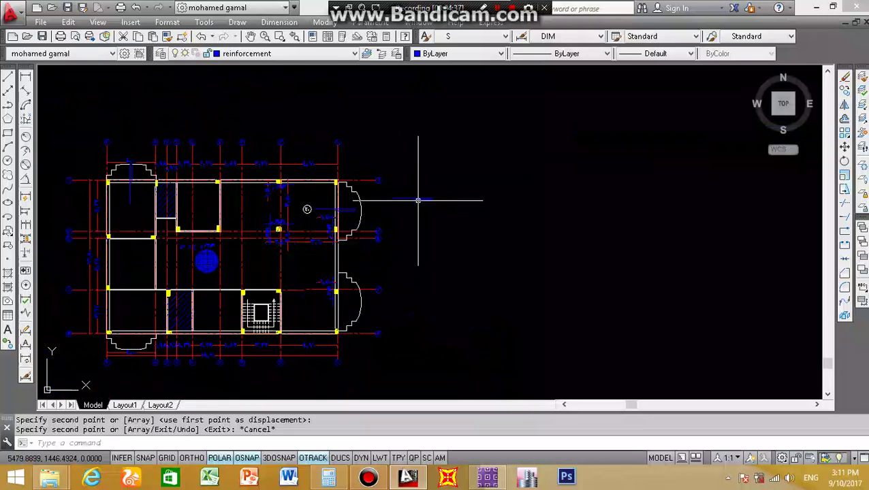
pyautogui.scroll(2, 418, 202)
pyautogui.scroll(2, 409, 203)
pyautogui.click(414, 200)
pyautogui.write('c')
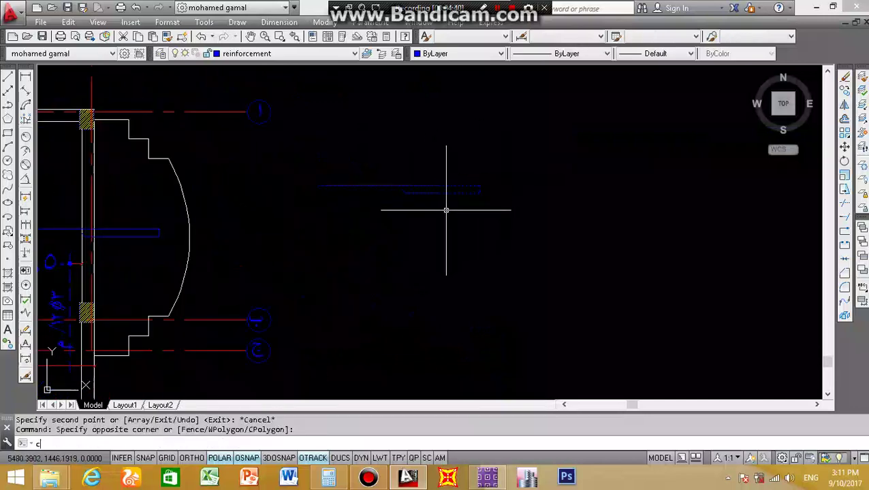
# - Copy the horizontal bar block to the arched edge of the lower right bay window
pyautogui.write('o')
pyautogui.press('Return')
pyautogui.scroll(8, 480, 188)
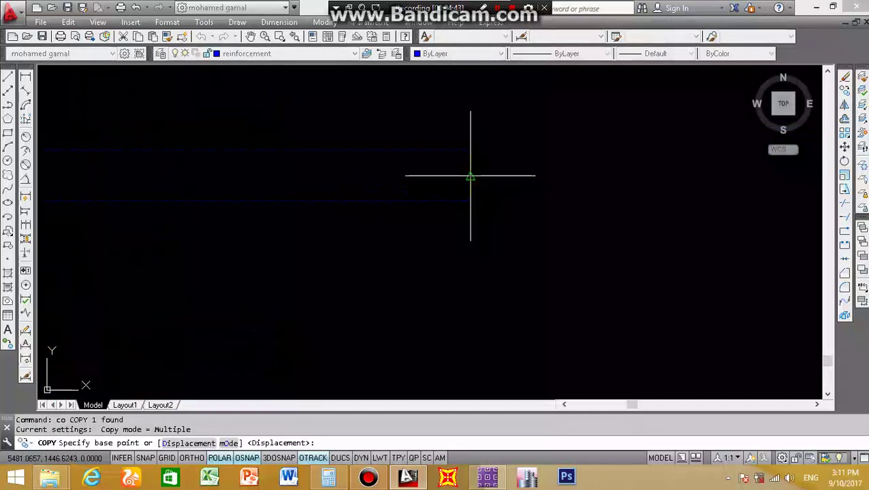
pyautogui.click(470, 176)
pyautogui.scroll(-6, 470, 176)
pyautogui.scroll(5, 406, 289)
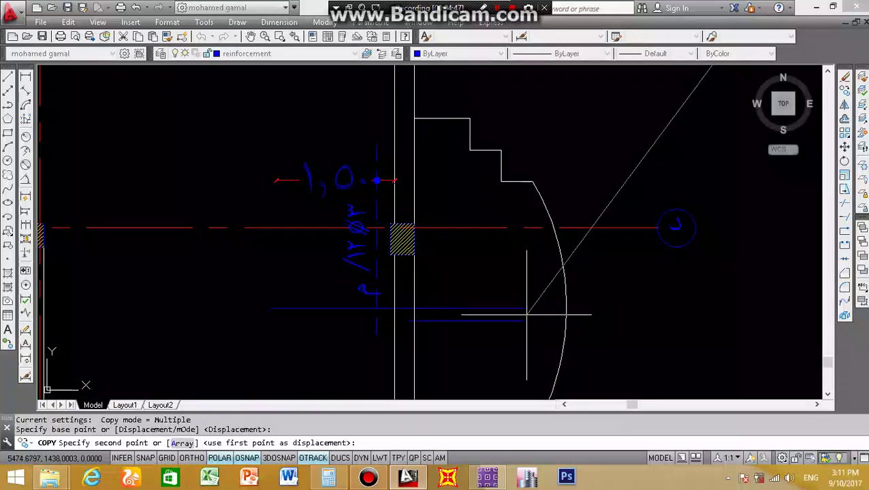
pyautogui.click(566, 307)
pyautogui.scroll(-5, 566, 305)
pyautogui.scroll(-3, 520, 305)
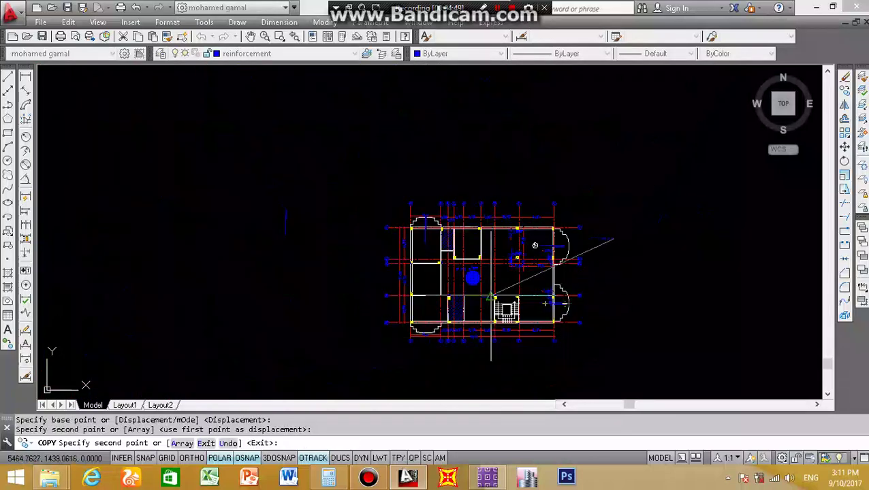
pyautogui.press('Escape')
# - Start a selection near the original bars, then cancel it
pyautogui.scroll(5, 423, 195)
pyautogui.scroll(2, 436, 287)
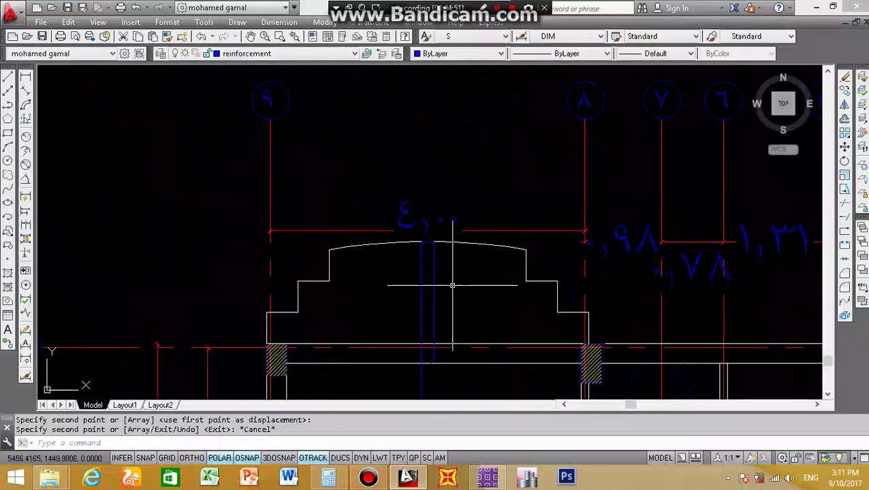
pyautogui.click(401, 282)
pyautogui.scroll(-5, 403, 276)
pyautogui.scroll(-1, 410, 263)
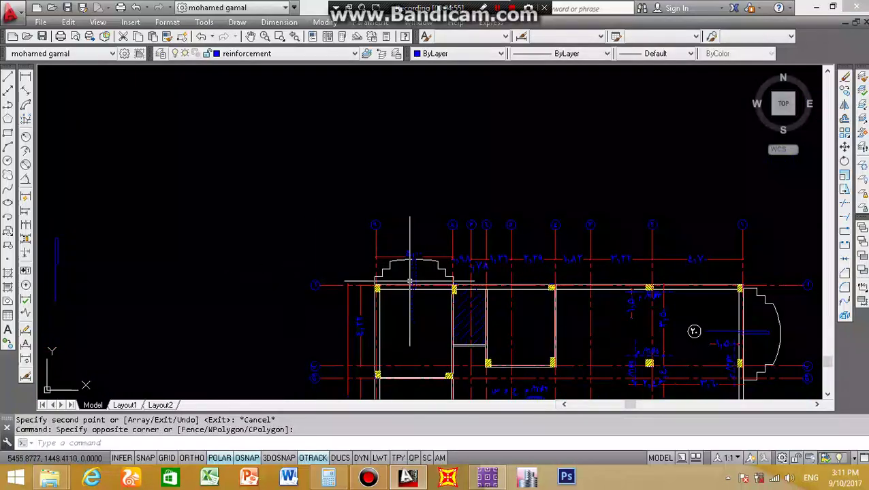
pyautogui.press('Escape')
pyautogui.scroll(-5, 343, 200)
pyautogui.scroll(2, 491, 271)
pyautogui.scroll(2, 479, 133)
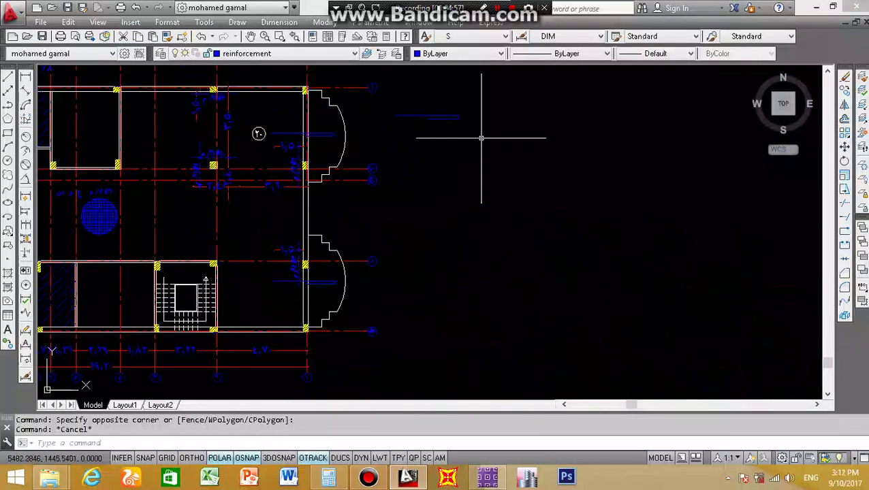